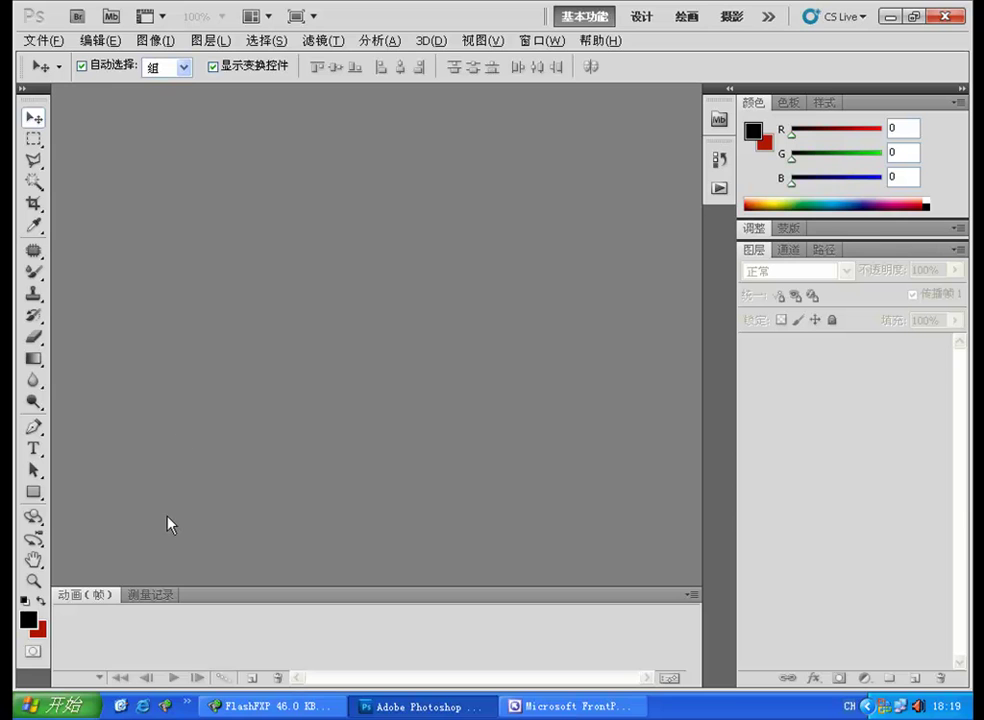
Step: Create a new RGB document 88 pixels wide and 31 pixels high with a white background, and arrange its window
{"action": "left_click", "coordinate": [42, 40]}
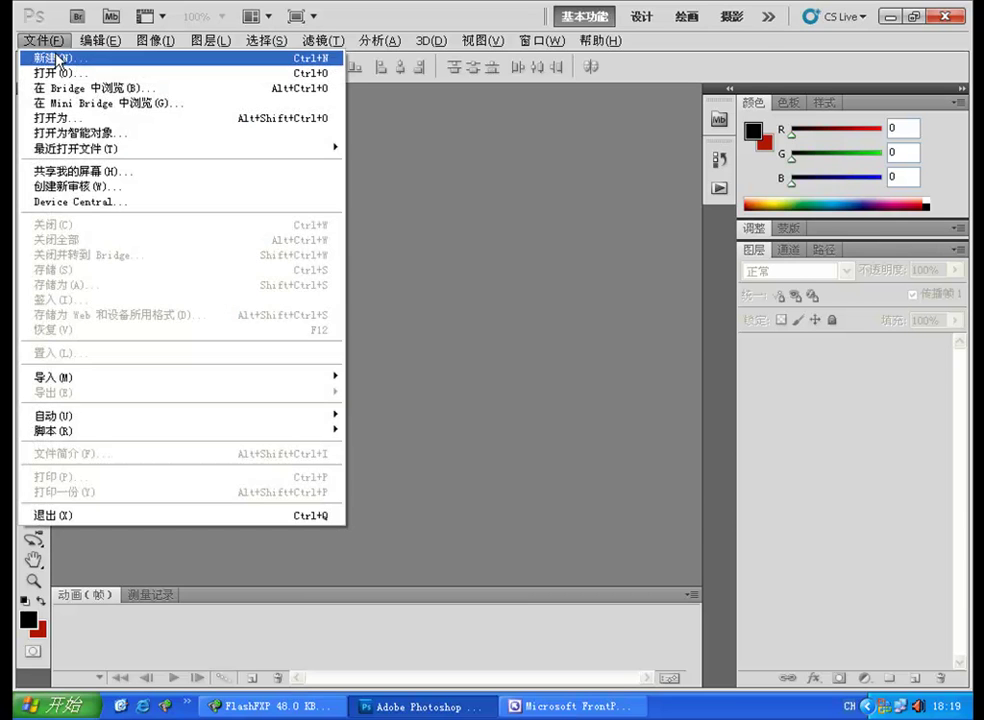
{"action": "left_click", "coordinate": [45, 57]}
{"action": "left_click_drag", "start_coordinate": [573, 204], "coordinate": [337, 183]}
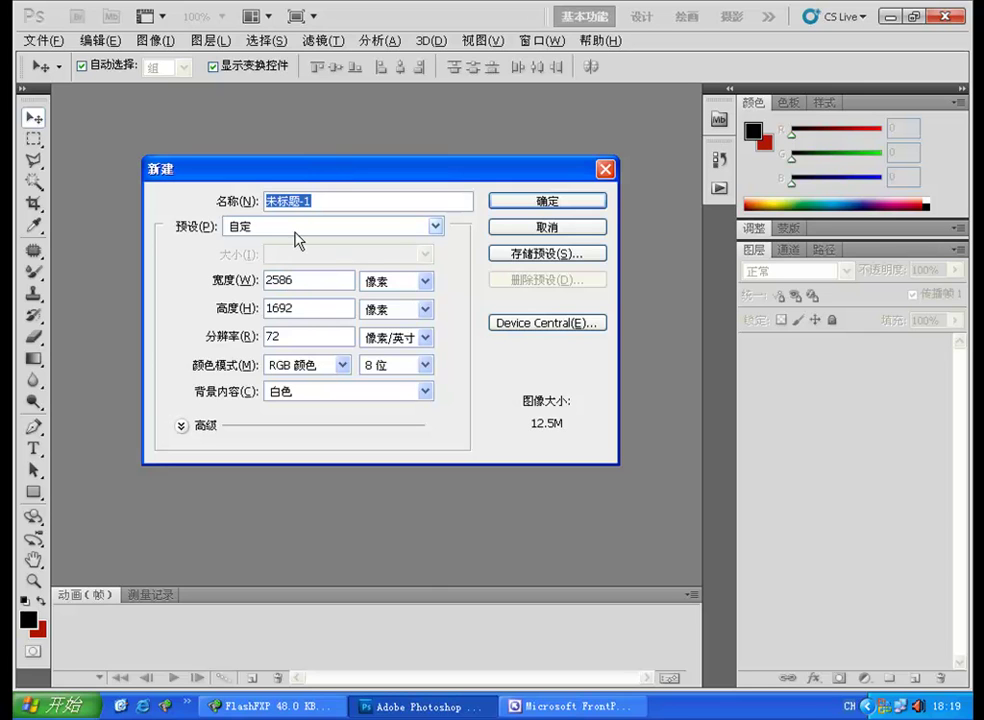
{"action": "left_click", "coordinate": [307, 280]}
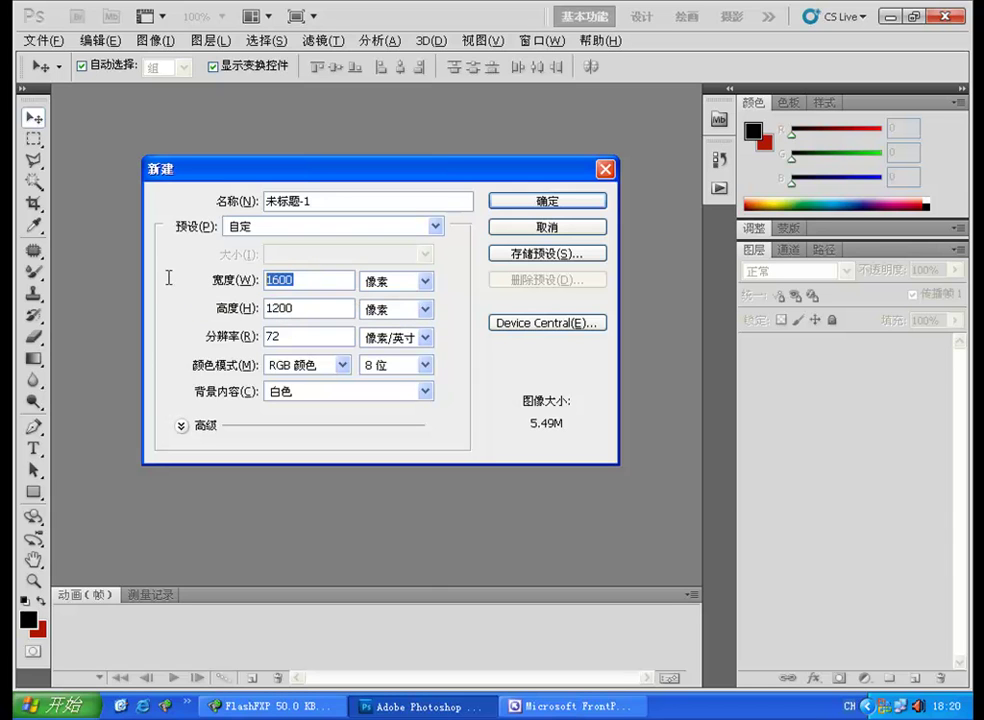
{"action": "type", "text": "88"}
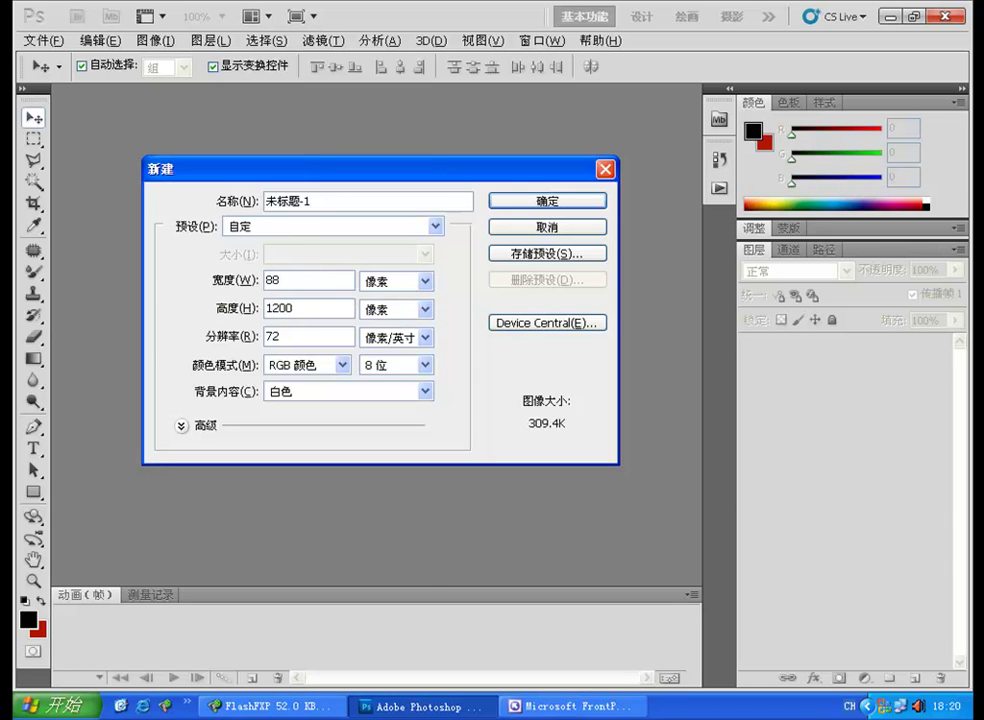
{"action": "key", "text": "Tab"}
{"action": "type", "text": "31"}
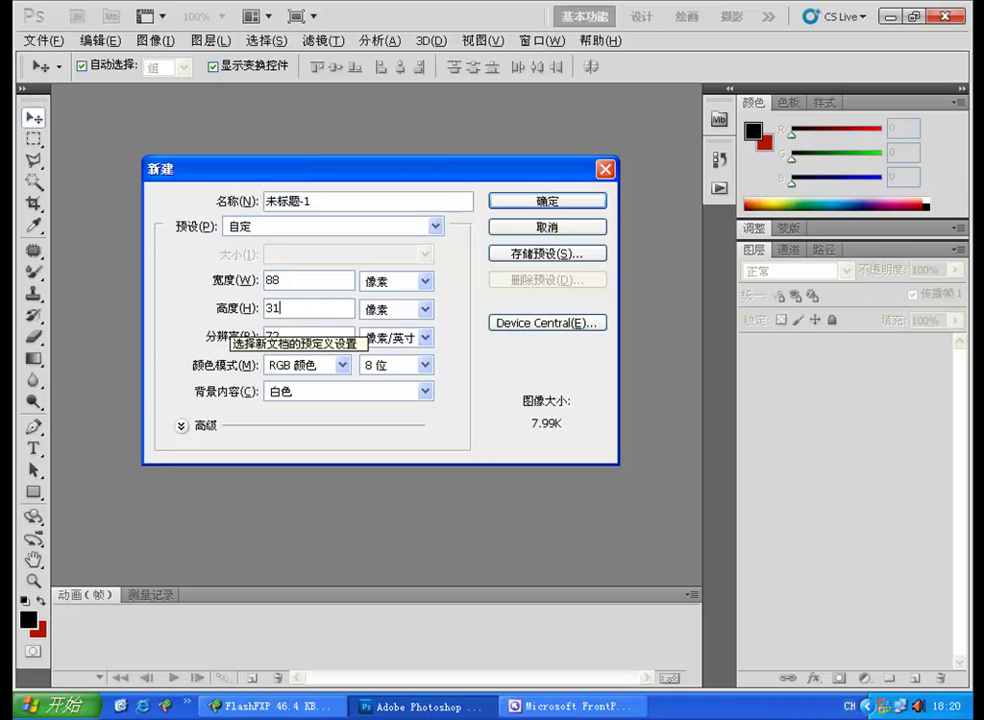
{"action": "left_click", "coordinate": [540, 203]}
{"action": "left_click_drag", "start_coordinate": [187, 97], "coordinate": [489, 312]}
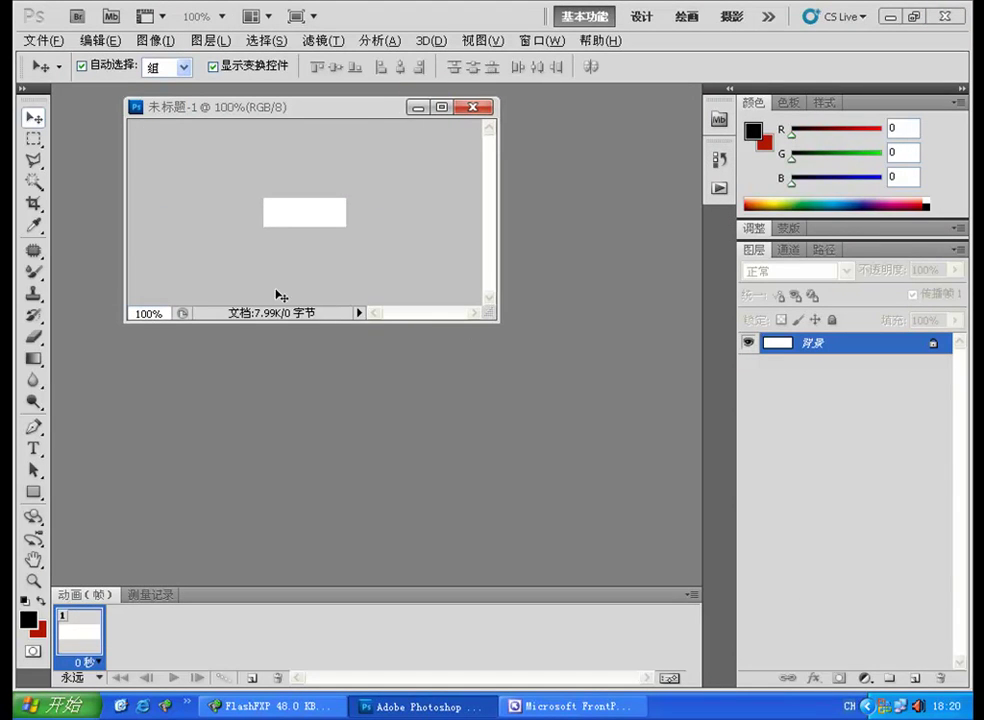
Step: Add the text "uyfilm" to the canvas and colour it blue (#0072ff)
{"action": "left_click", "coordinate": [35, 450]}
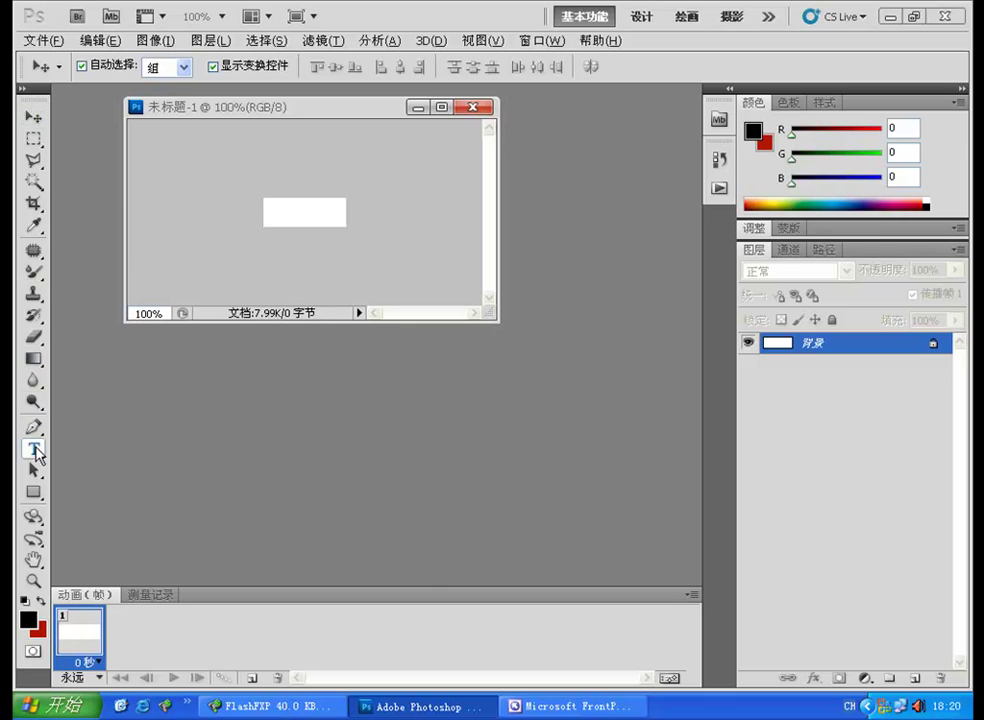
{"action": "left_click", "coordinate": [288, 213]}
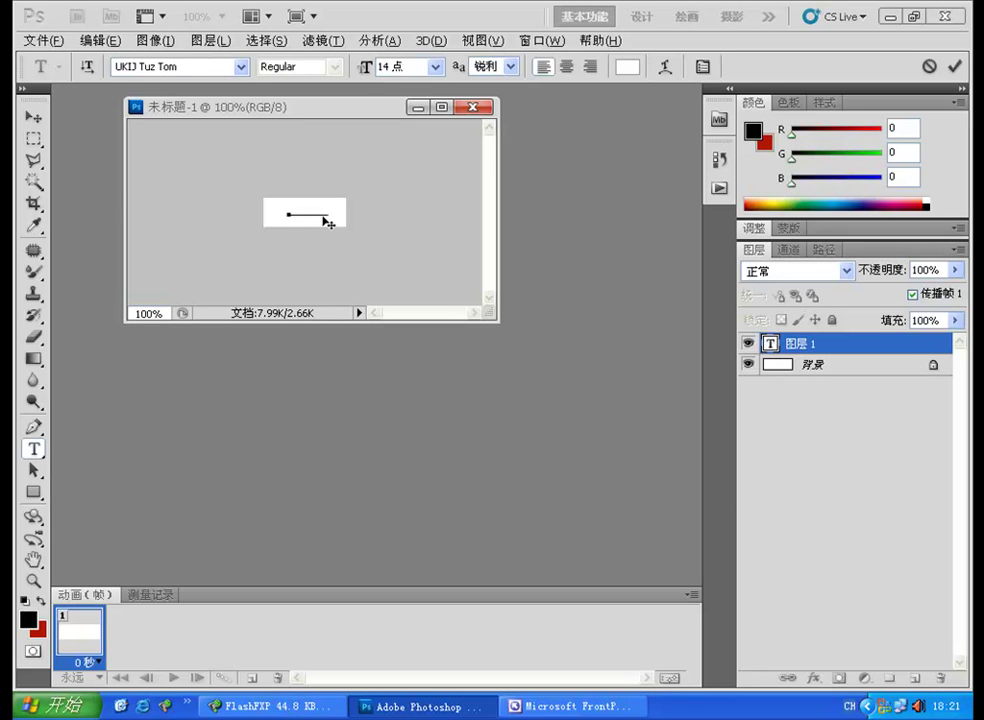
{"action": "key", "text": "ctrl+a"}
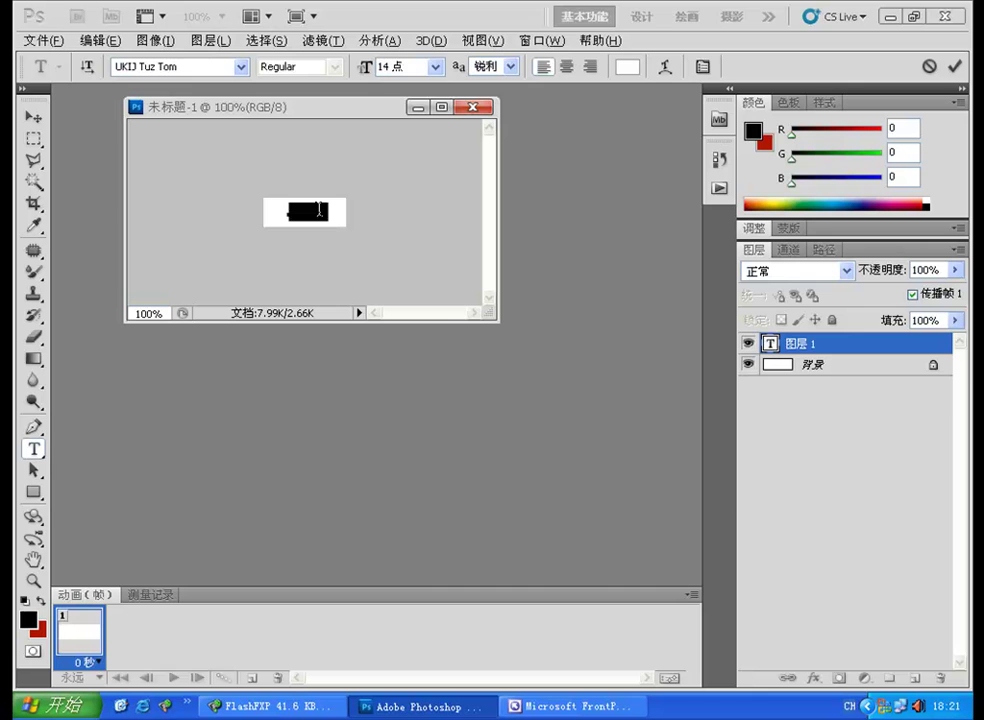
{"action": "left_click", "coordinate": [630, 66]}
{"action": "left_click_drag", "start_coordinate": [786, 428], "coordinate": [771, 402]}
{"action": "left_click_drag", "start_coordinate": [762, 316], "coordinate": [811, 301]}
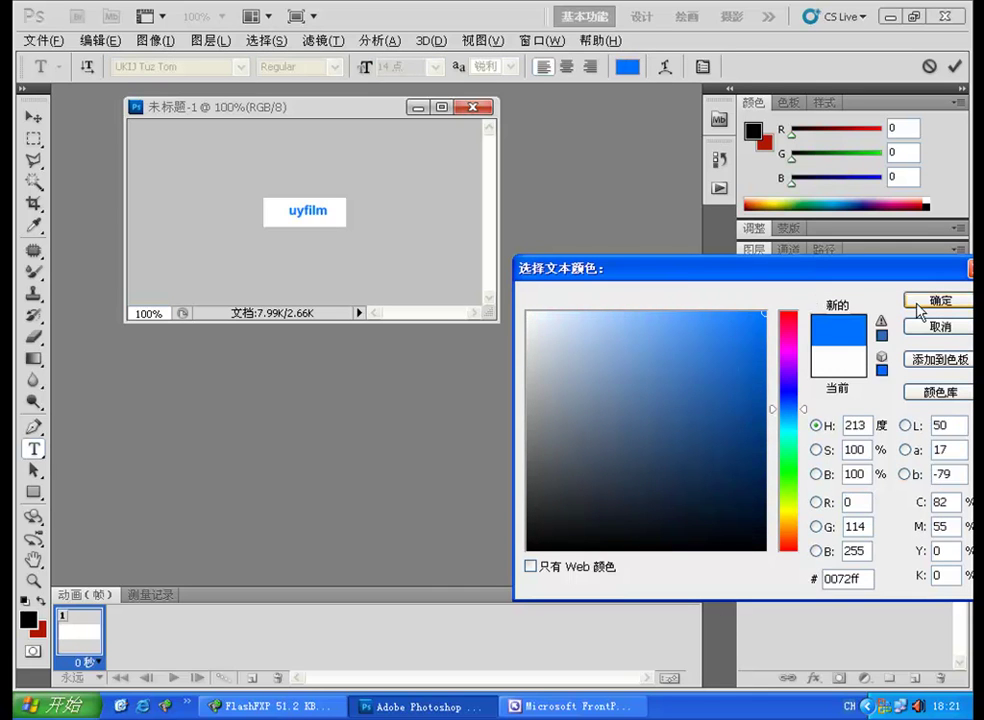
{"action": "left_click", "coordinate": [908, 302]}
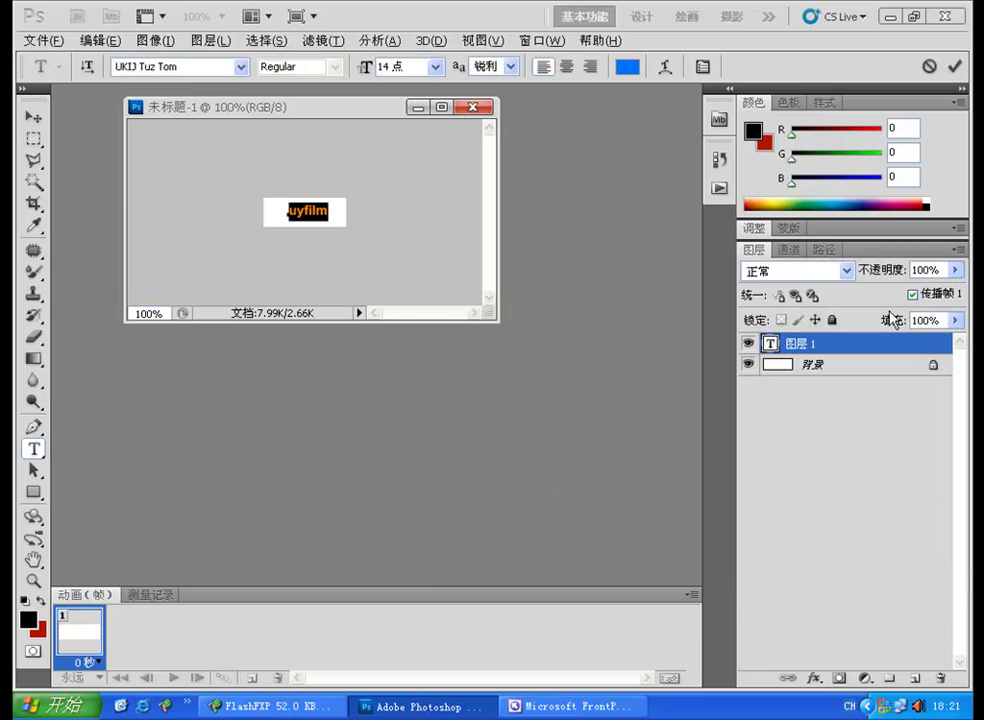
{"action": "left_click", "coordinate": [955, 66]}
Step: Nudge the "uyfilm" text slightly left and down to centre it on the canvas
{"action": "left_click", "coordinate": [35, 119]}
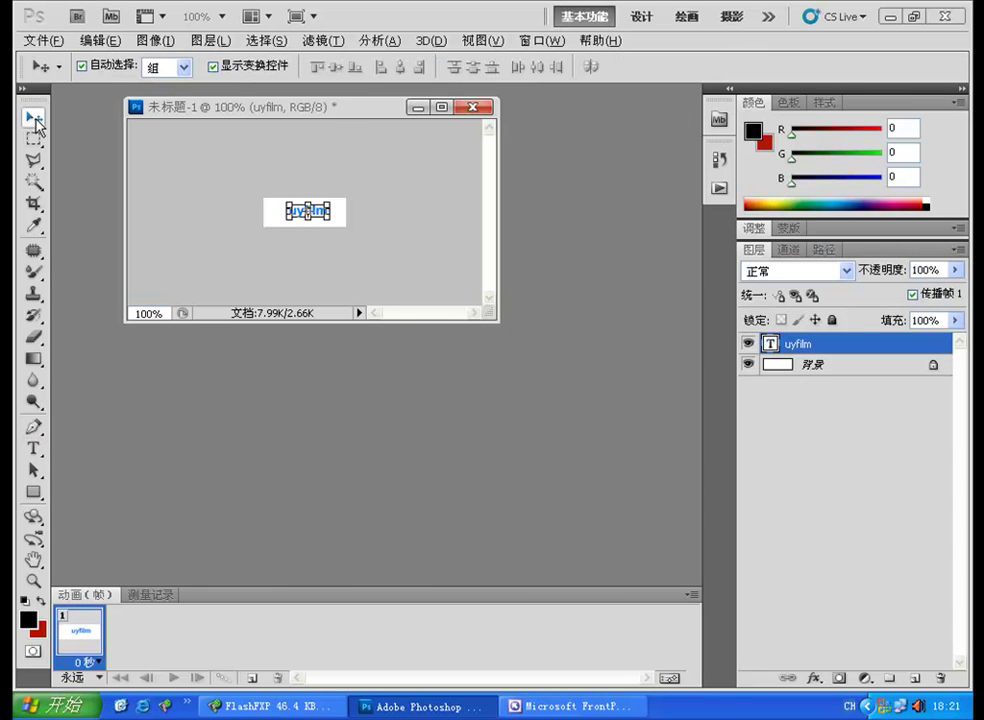
{"action": "key", "text": "Left"}
{"action": "key", "text": "Left"}
{"action": "key", "text": "Down"}
{"action": "key", "text": "Down"}
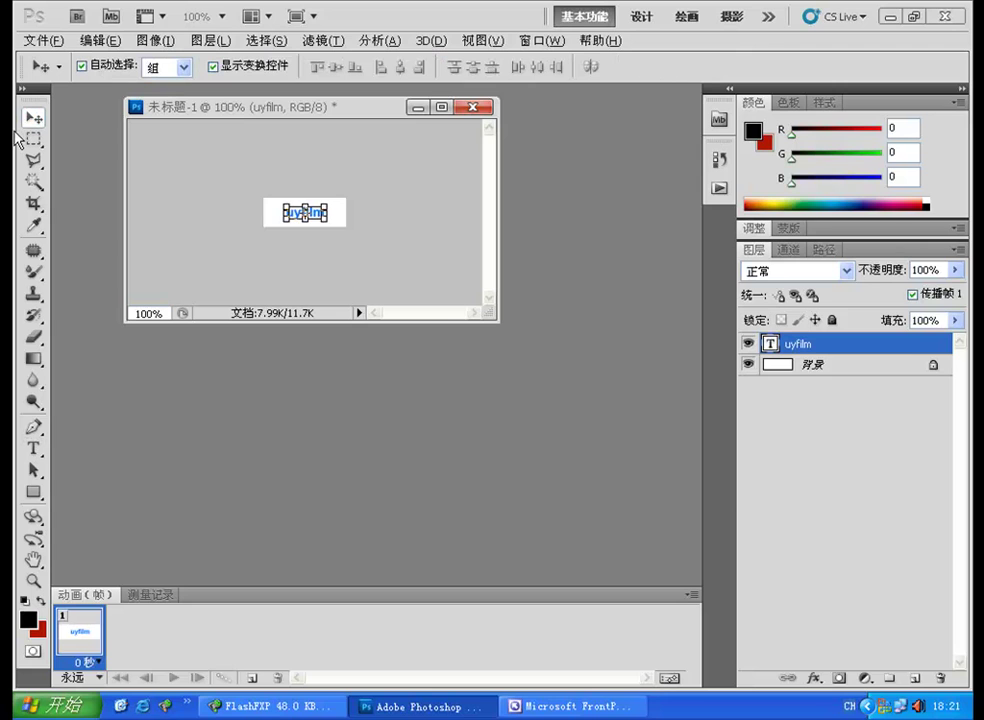
Step: Hide the transform controls and move the text off the canvas's left edge until only part of the final "m" shows
{"action": "left_click", "coordinate": [251, 68]}
{"action": "key", "text": "Left"}
{"action": "key", "text": "Left"}
{"action": "key", "text": "Left"}
{"action": "key", "text": "Left"}
{"action": "key", "text": "Left"}
{"action": "key", "text": "Left"}
{"action": "key", "text": "Left"}
{"action": "key", "text": "Left"}
{"action": "key", "text": "Left"}
{"action": "key", "text": "Left"}
{"action": "key", "text": "Left"}
{"action": "key", "text": "Left"}
{"action": "key", "text": "Left"}
{"action": "key", "text": "Left"}
{"action": "key", "text": "Left"}
{"action": "key", "text": "Left"}
{"action": "key", "text": "Left"}
{"action": "key", "text": "Left"}
{"action": "key", "text": "Left"}
{"action": "key", "text": "Left"}
{"action": "key", "text": "Left"}
{"action": "key", "text": "Left"}
{"action": "key", "text": "Left"}
{"action": "key", "text": "Left"}
{"action": "key", "text": "Left"}
{"action": "key", "text": "Left"}
{"action": "key", "text": "Left"}
{"action": "key", "text": "Left"}
{"action": "key", "text": "Left"}
{"action": "key", "text": "Left"}
{"action": "key", "text": "Left"}
{"action": "key", "text": "Left"}
{"action": "key", "text": "Left"}
{"action": "key", "text": "Left"}
{"action": "key", "text": "Left"}
{"action": "key", "text": "Left"}
{"action": "key", "text": "Left"}
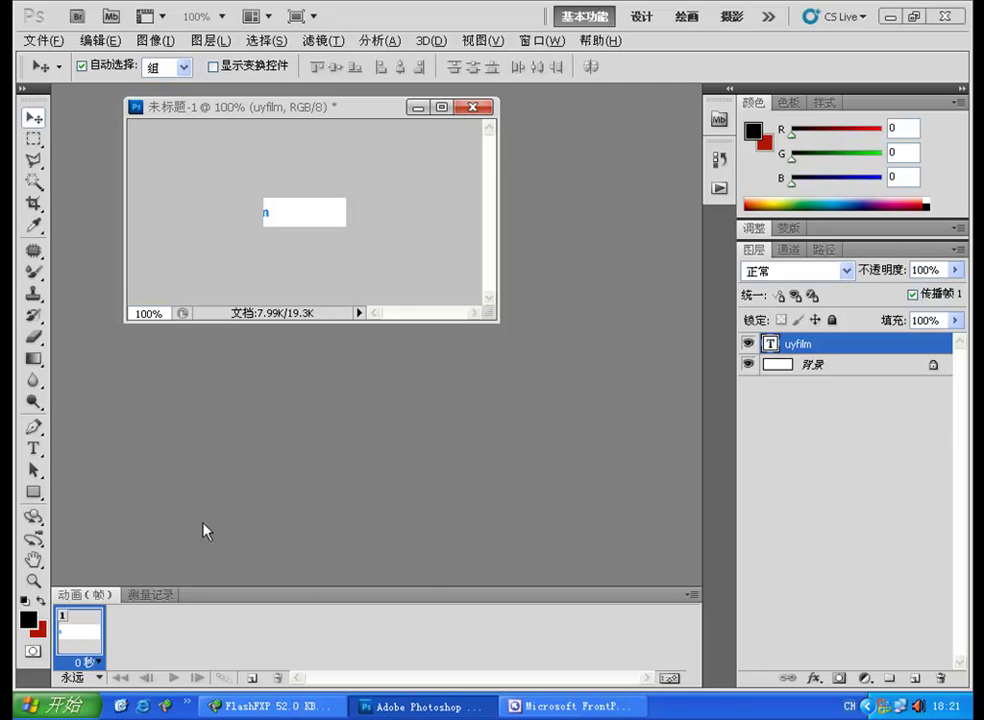
Step: Duplicate the first animation frame and set the delay of frames 1 and 2 to 0.1 seconds
{"action": "left_click", "coordinate": [254, 679]}
{"action": "left_click", "coordinate": [91, 663]}
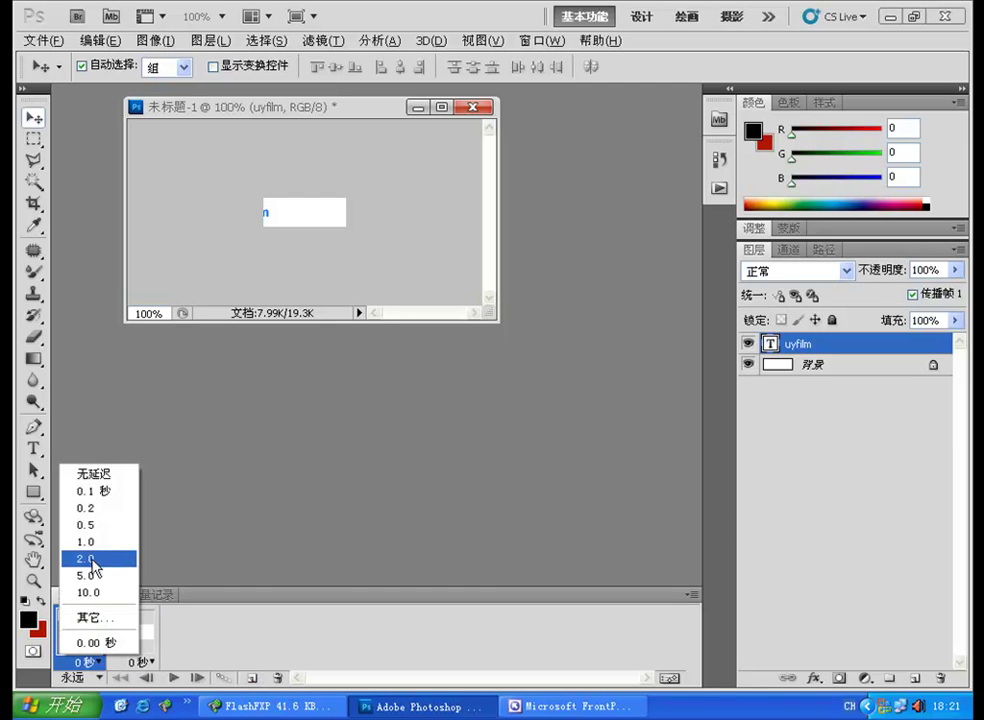
{"action": "left_click", "coordinate": [86, 493]}
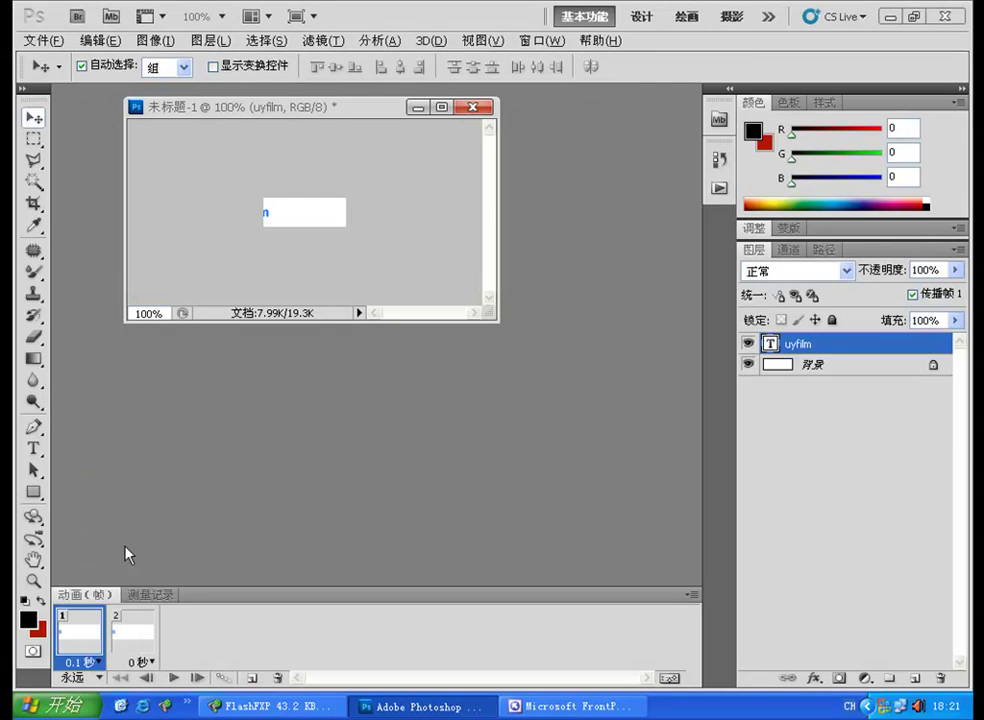
{"action": "left_click", "coordinate": [141, 663]}
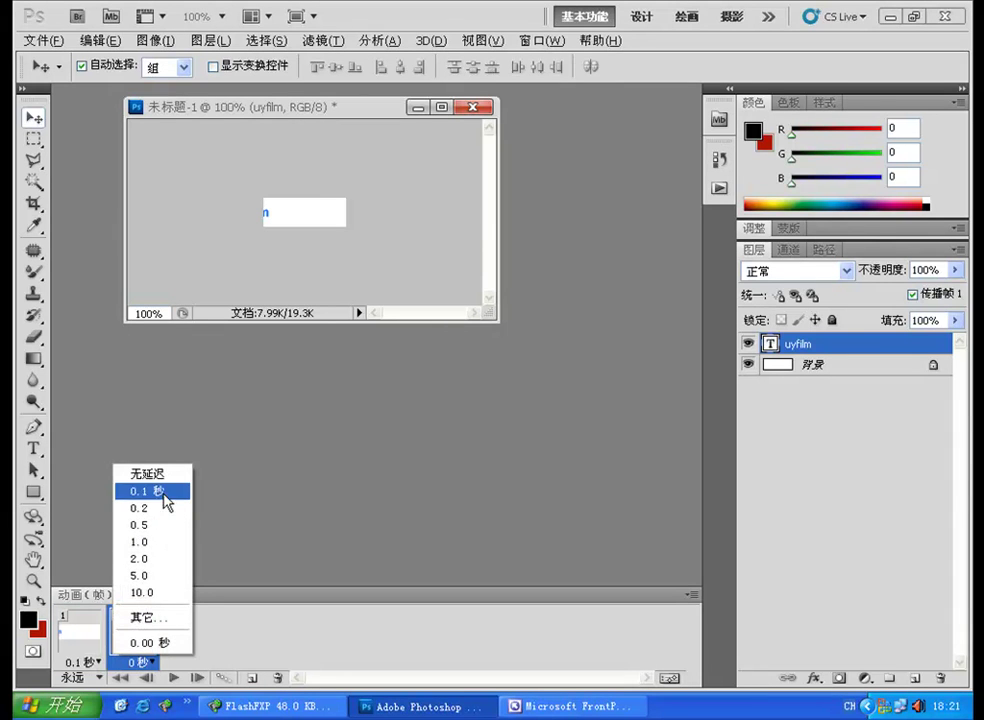
{"action": "left_click", "coordinate": [168, 493]}
Step: In frame 2, move the text right until "lm" shows at the canvas's left edge
{"action": "key", "text": "Right"}
{"action": "key", "text": "Right"}
{"action": "key", "text": "Right"}
{"action": "key", "text": "Right"}
{"action": "key", "text": "Right"}
{"action": "key", "text": "Right"}
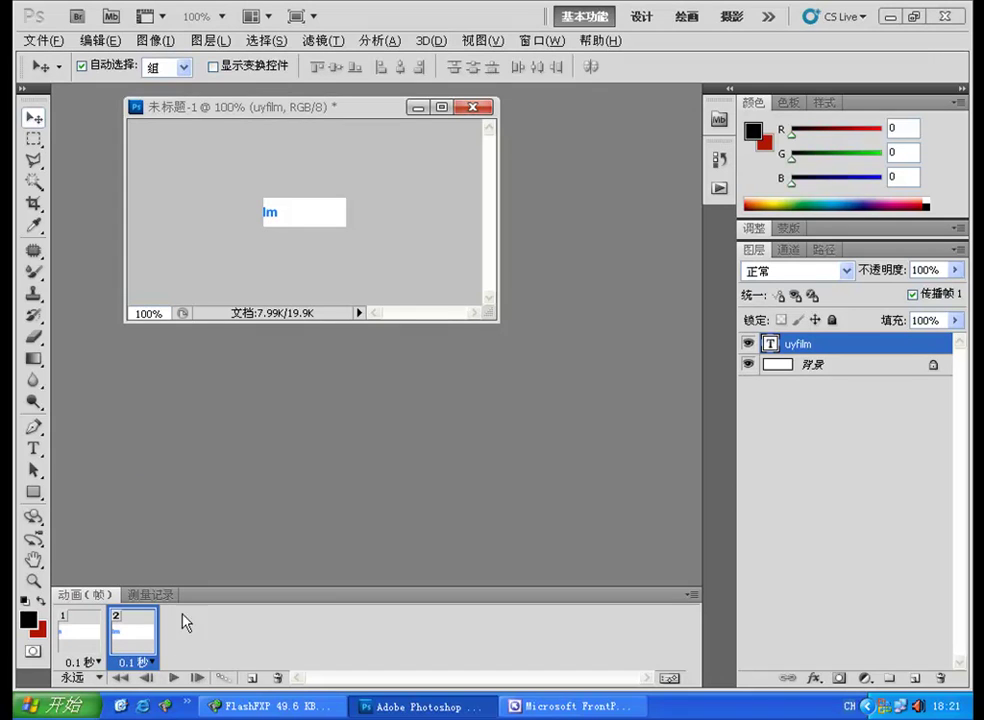
Step: Add a third frame with a 0.1-second delay and shift its text right until "film" shows
{"action": "left_click", "coordinate": [250, 679]}
{"action": "left_click", "coordinate": [194, 662]}
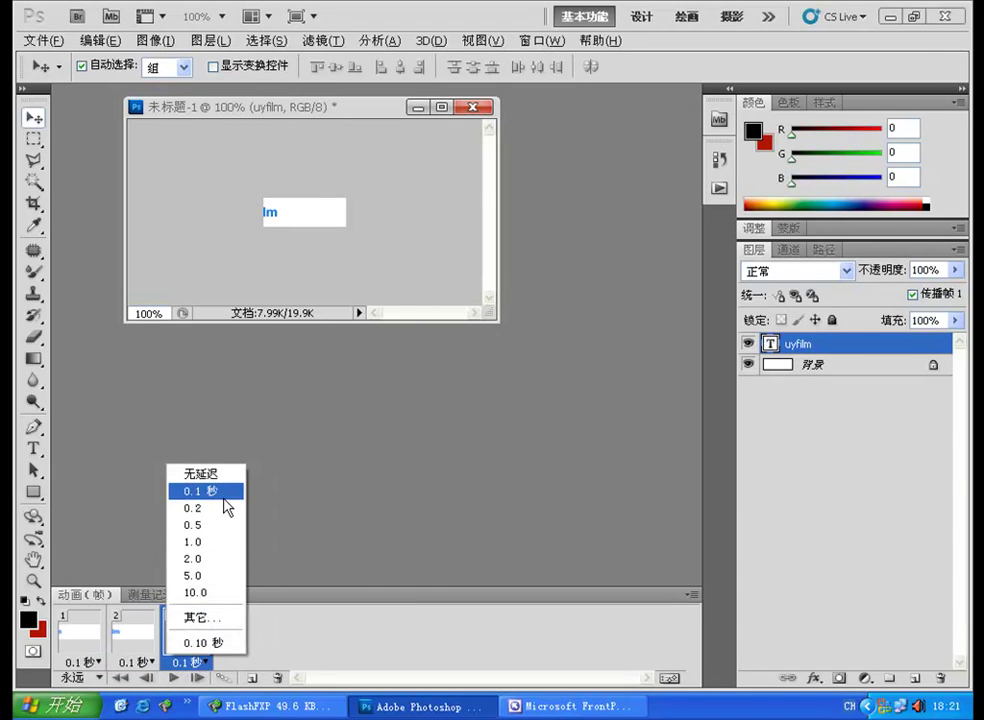
{"action": "left_click", "coordinate": [200, 491]}
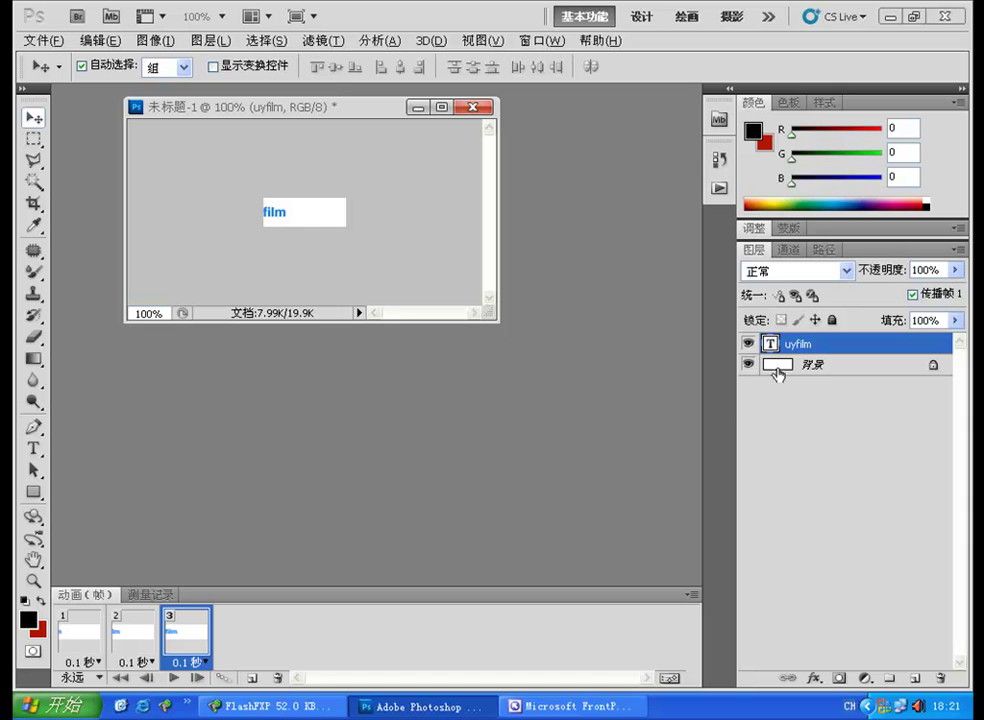
Step: Add a fourth frame with a 0.1-second delay and shift its text right until nearly all of "uyfilm" shows
{"action": "left_click", "coordinate": [255, 679]}
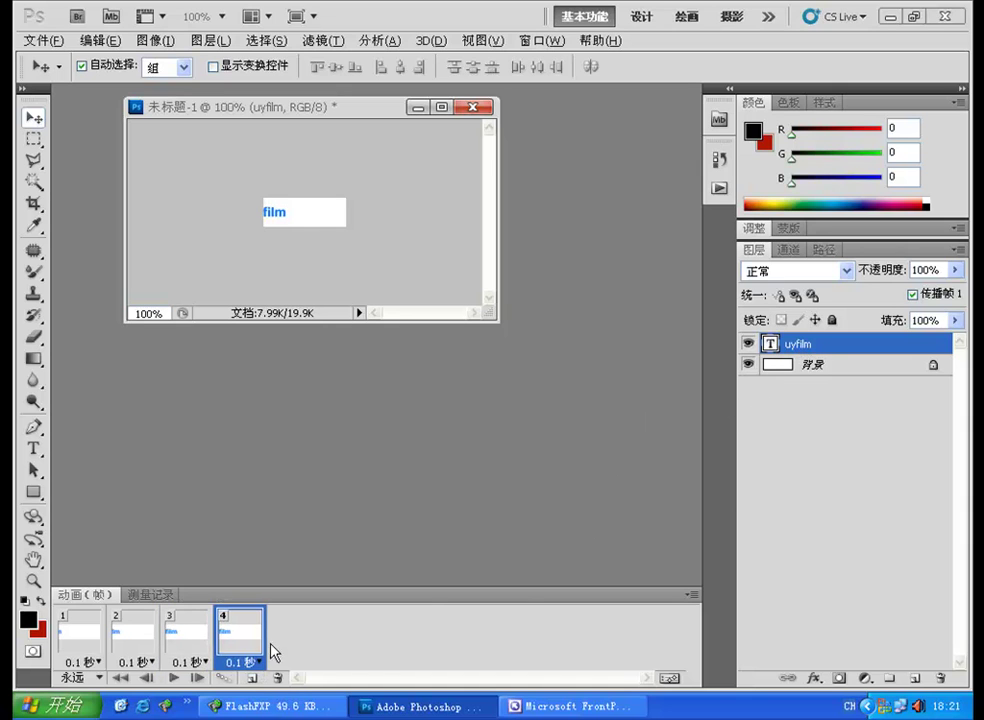
{"action": "left_click", "coordinate": [252, 664]}
{"action": "left_click", "coordinate": [286, 496]}
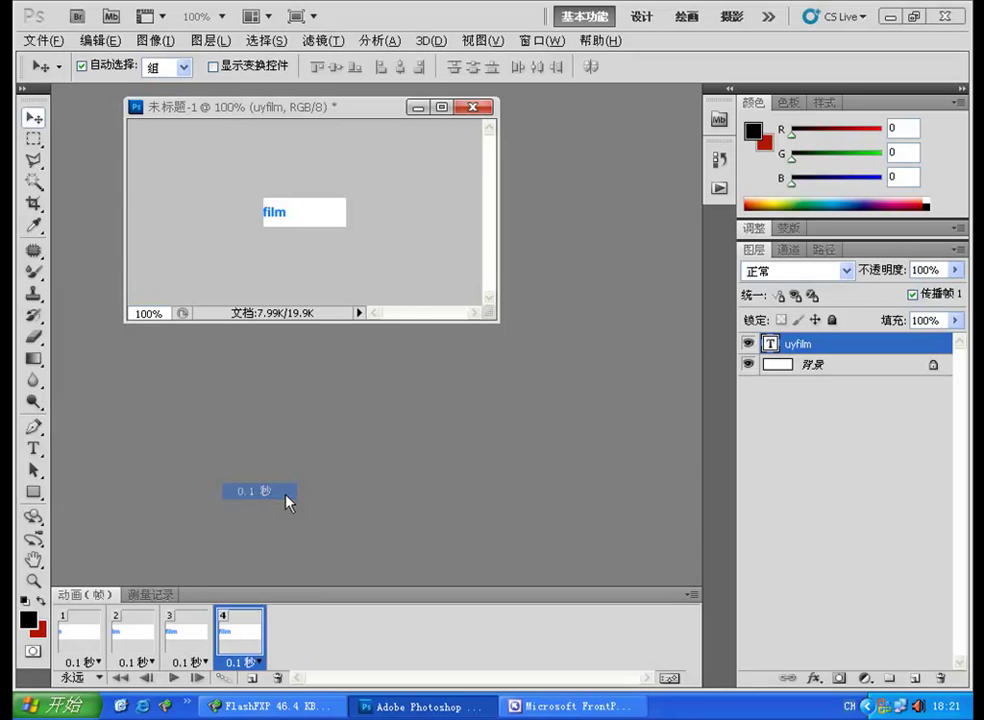
{"action": "key", "text": "shift+Right"}
{"action": "key", "text": "shift+Right"}
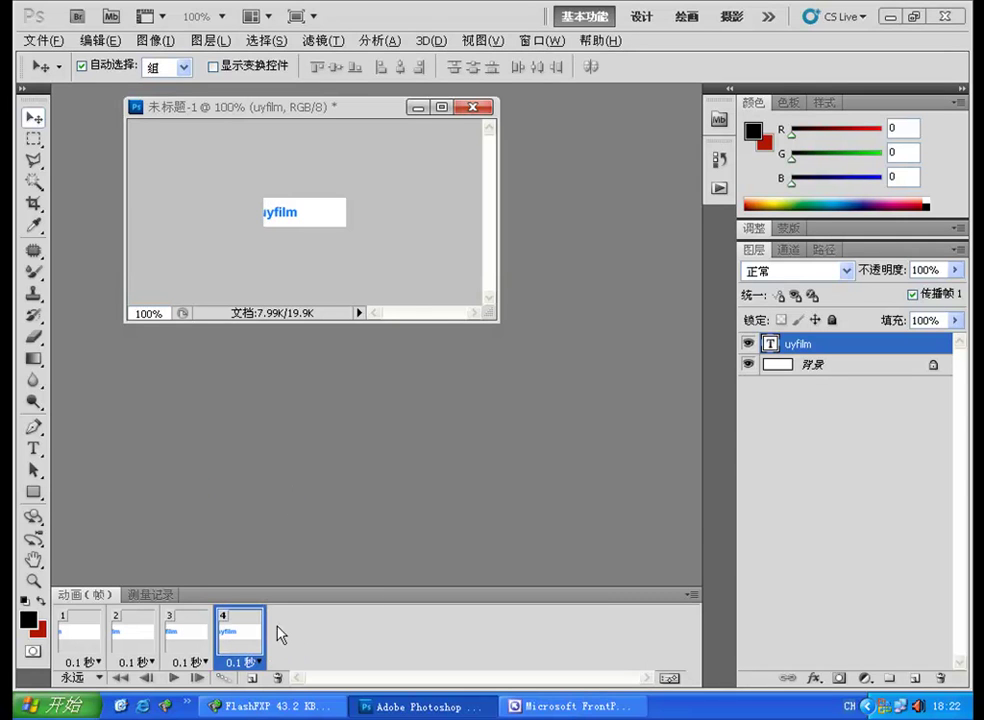
Step: Add a fifth frame with a 0.1-second delay and shift its text right until the whole word clears the left edge
{"action": "left_click", "coordinate": [257, 680]}
{"action": "left_click", "coordinate": [303, 663]}
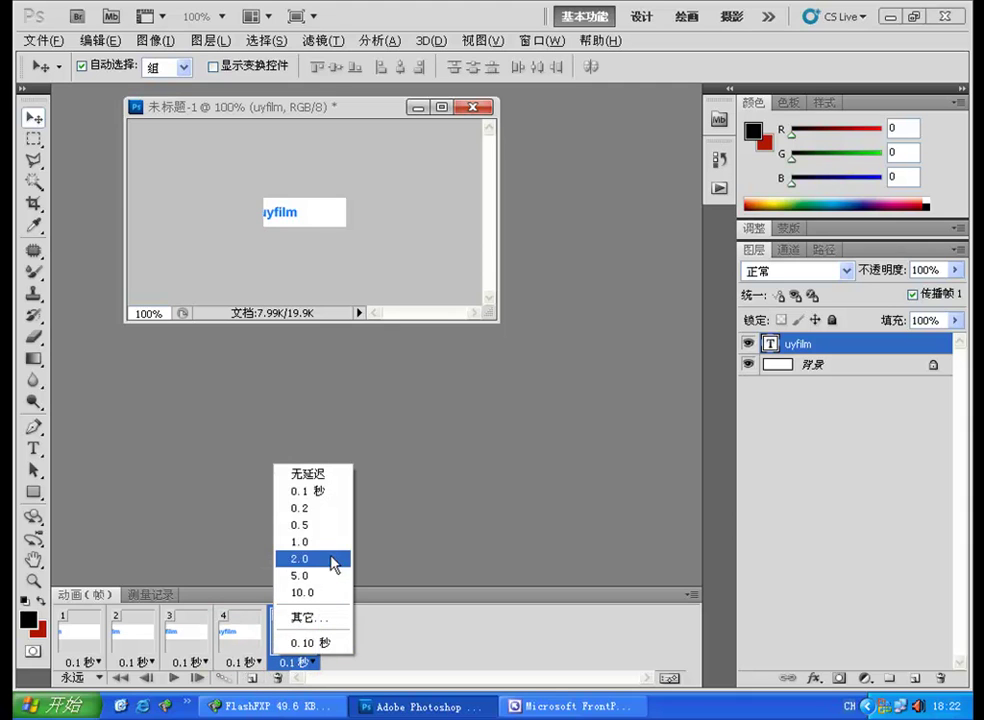
{"action": "left_click", "coordinate": [305, 491]}
{"action": "key", "text": "Right"}
{"action": "key", "text": "Right"}
{"action": "key", "text": "Right"}
{"action": "key", "text": "Right"}
{"action": "key", "text": "Right"}
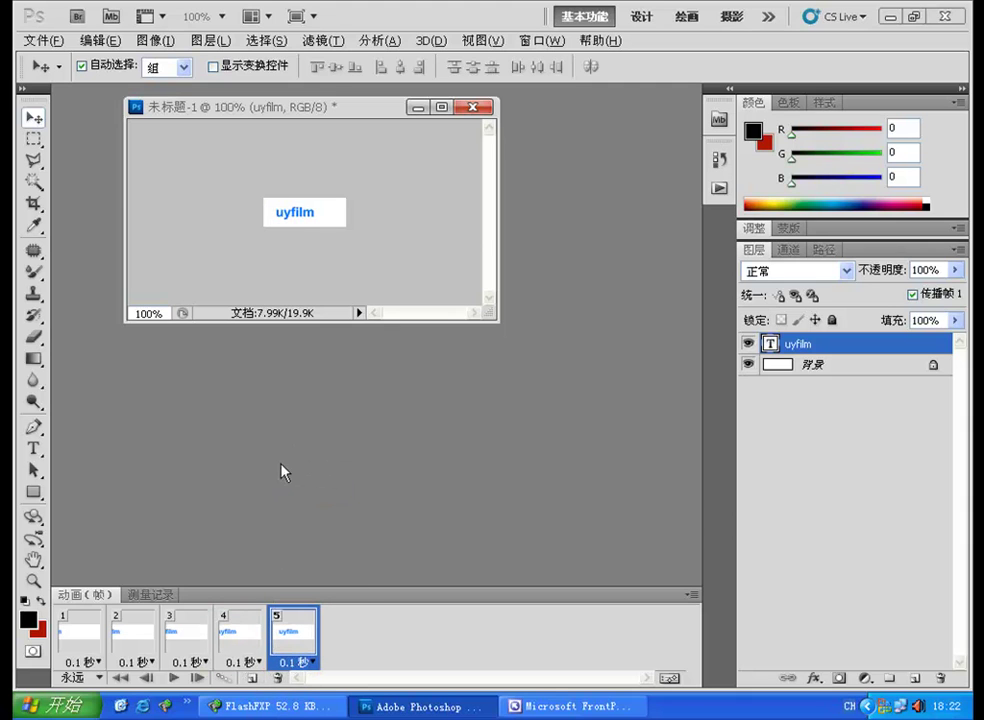
Step: Add a sixth frame with a 0.1-second delay and shift its text right to the centre of the canvas
{"action": "left_click", "coordinate": [251, 679]}
{"action": "left_click", "coordinate": [352, 662]}
{"action": "left_click", "coordinate": [376, 497]}
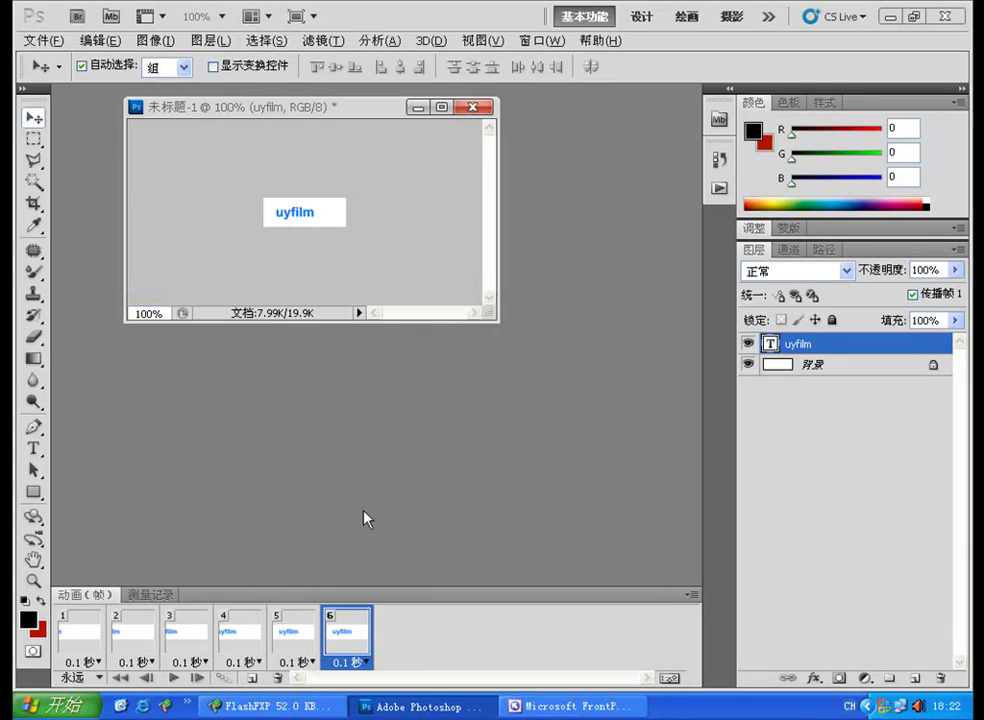
{"action": "key", "text": "Right"}
{"action": "key", "text": "Right"}
{"action": "key", "text": "Right"}
{"action": "key", "text": "Right"}
{"action": "key", "text": "Right"}
{"action": "key", "text": "Right"}
{"action": "key", "text": "Right"}
{"action": "key", "text": "Right"}
Step: Add a seventh frame and set the sixth frame's delay to 0.5 seconds
{"action": "left_click", "coordinate": [255, 684]}
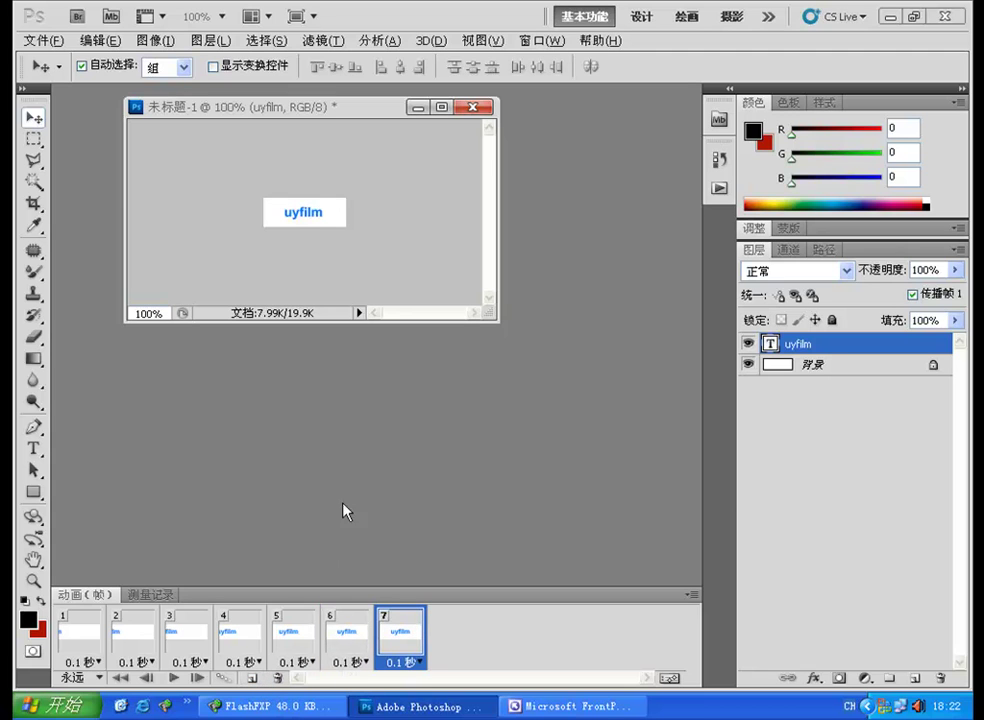
{"action": "left_click", "coordinate": [359, 663]}
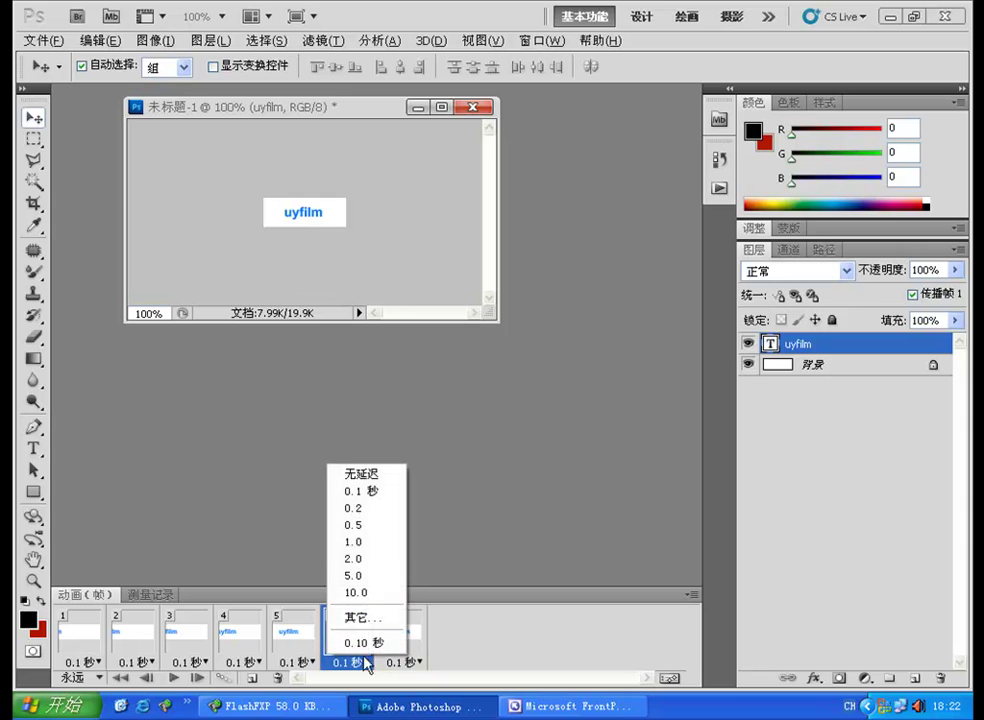
{"action": "left_click", "coordinate": [358, 526]}
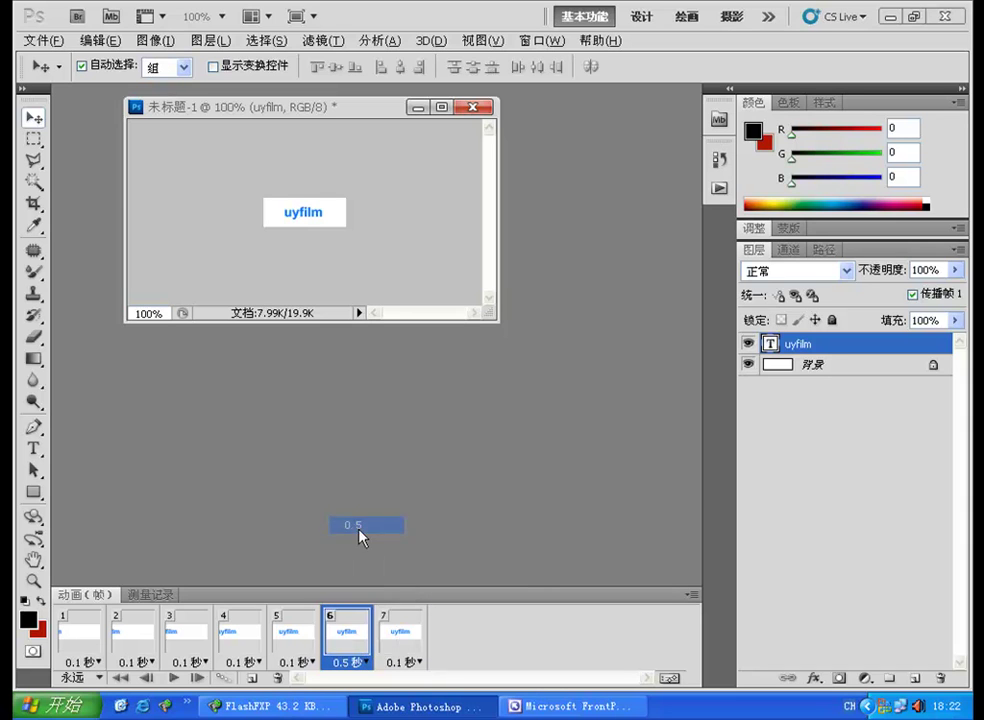
Step: Set the seventh frame's delay to 0.5 seconds and compare frames 6 and 7
{"action": "left_click", "coordinate": [404, 661]}
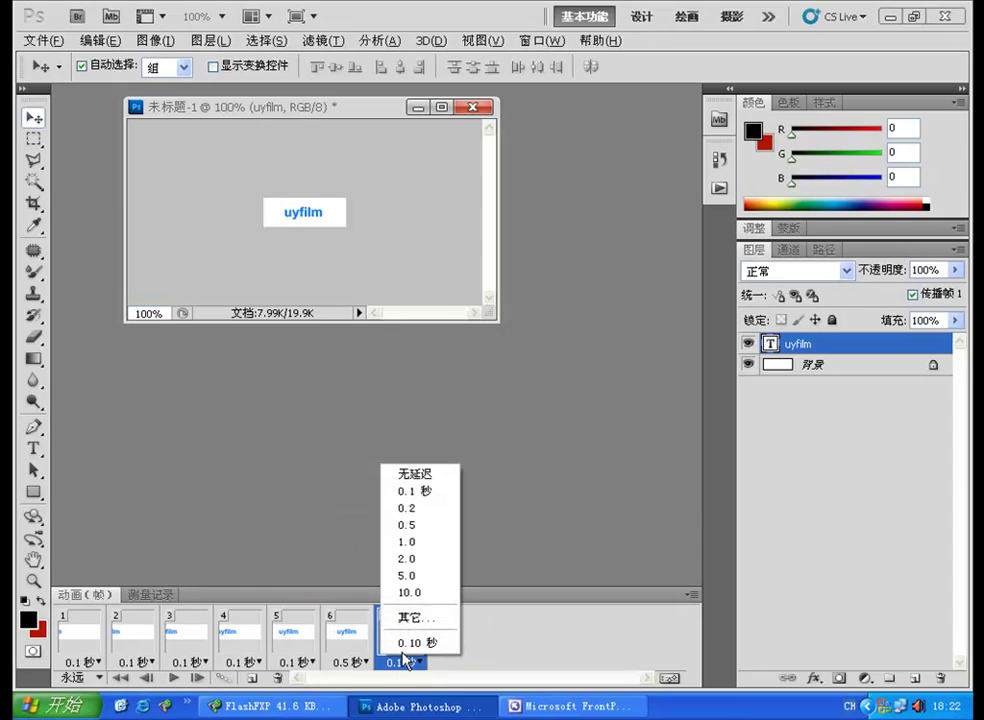
{"action": "left_click", "coordinate": [428, 526]}
{"action": "key", "text": "t"}
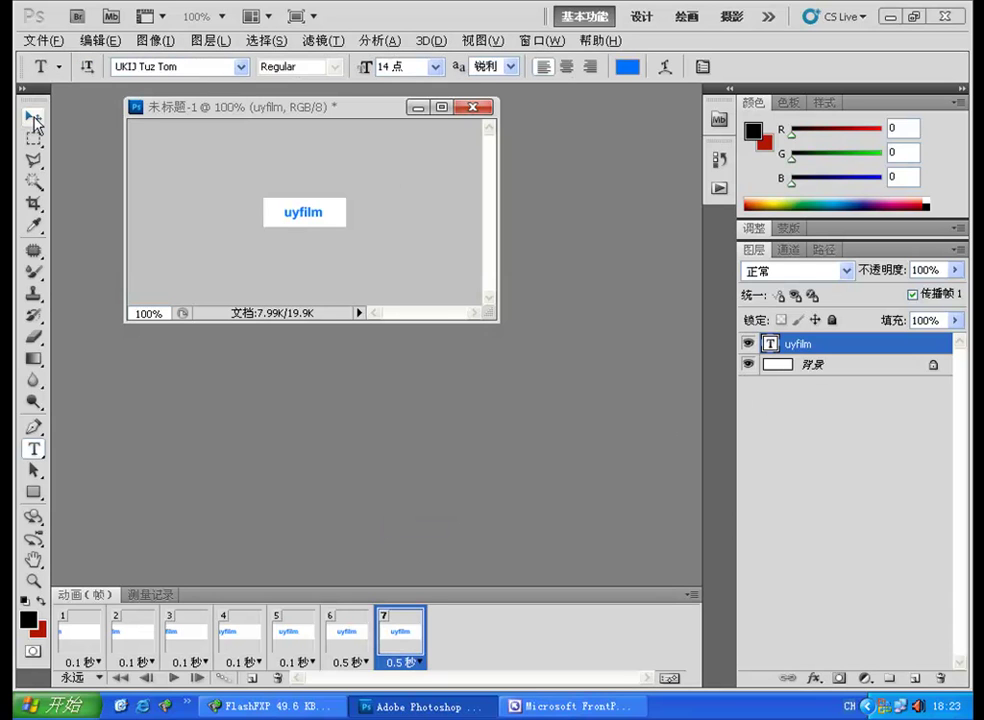
{"action": "left_click", "coordinate": [348, 637]}
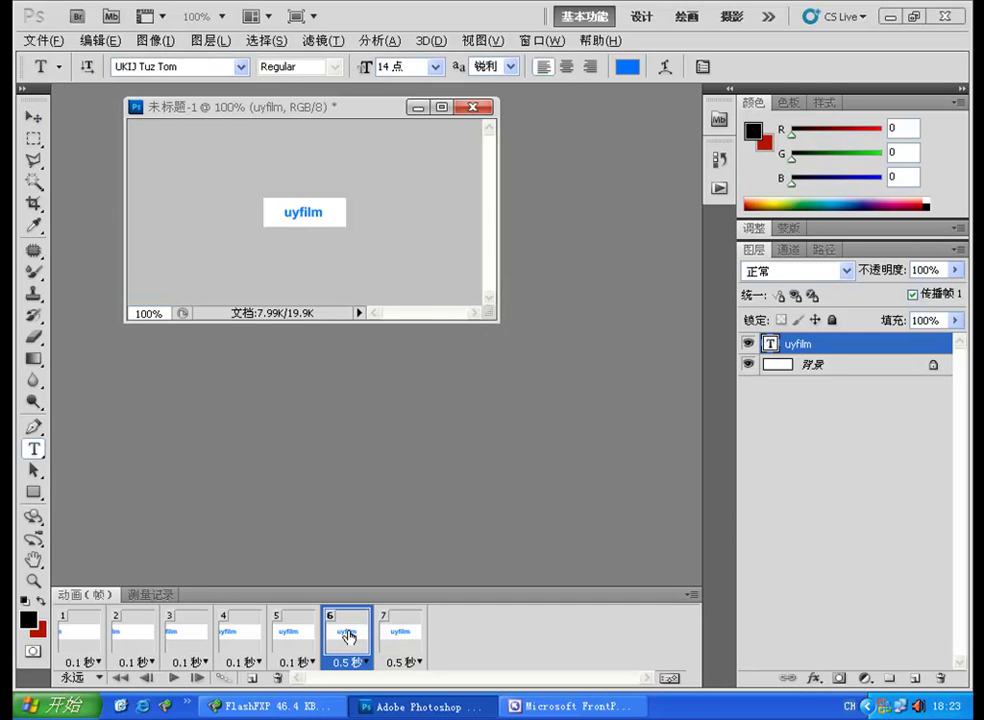
{"action": "left_click", "coordinate": [407, 650]}
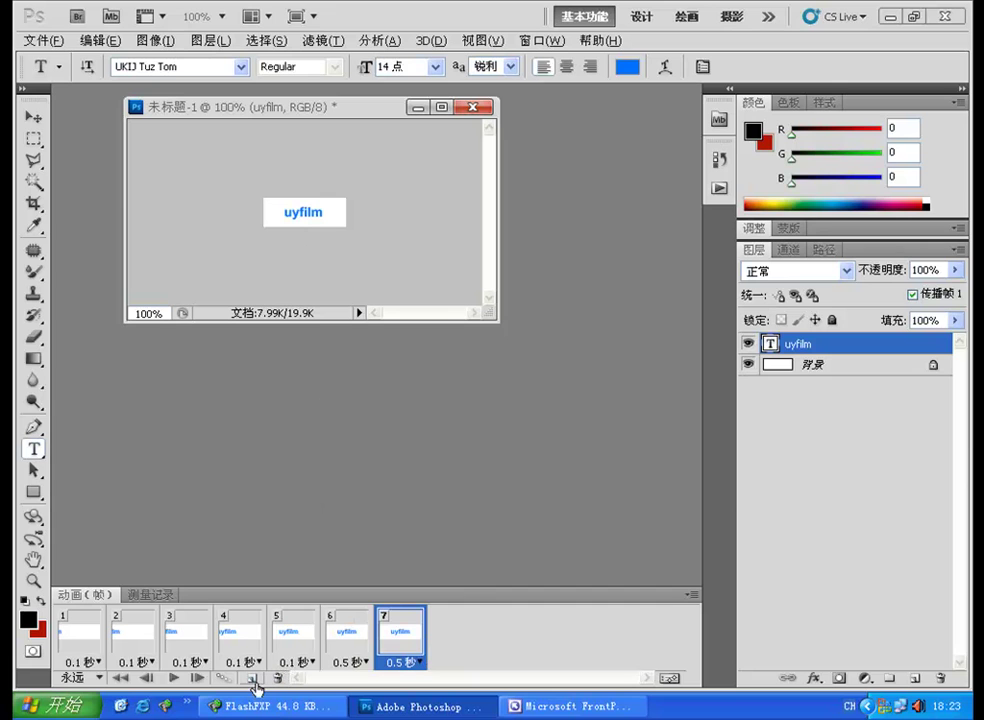
Step: Set the seventh frame's delay to 0.1 seconds and move its text up toward the canvas's top edge
{"action": "left_click", "coordinate": [410, 668]}
{"action": "left_click", "coordinate": [405, 488]}
{"action": "left_click", "coordinate": [31, 116]}
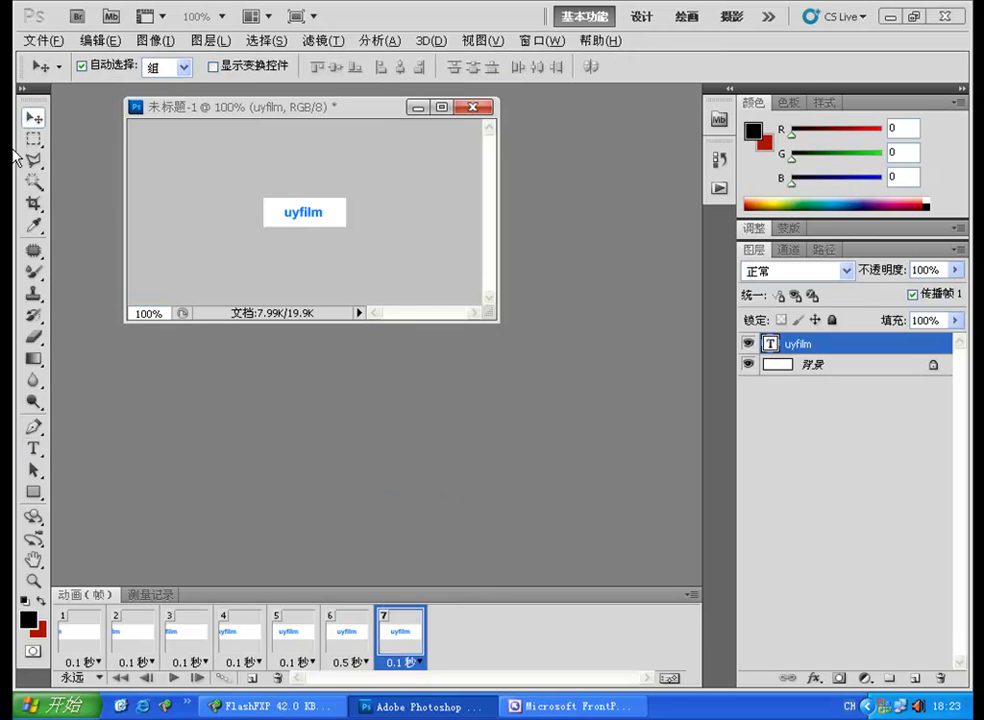
{"action": "key", "text": "Up"}
{"action": "key", "text": "Up"}
{"action": "key", "text": "Up"}
{"action": "key", "text": "Up"}
{"action": "key", "text": "Up"}
{"action": "key", "text": "Up"}
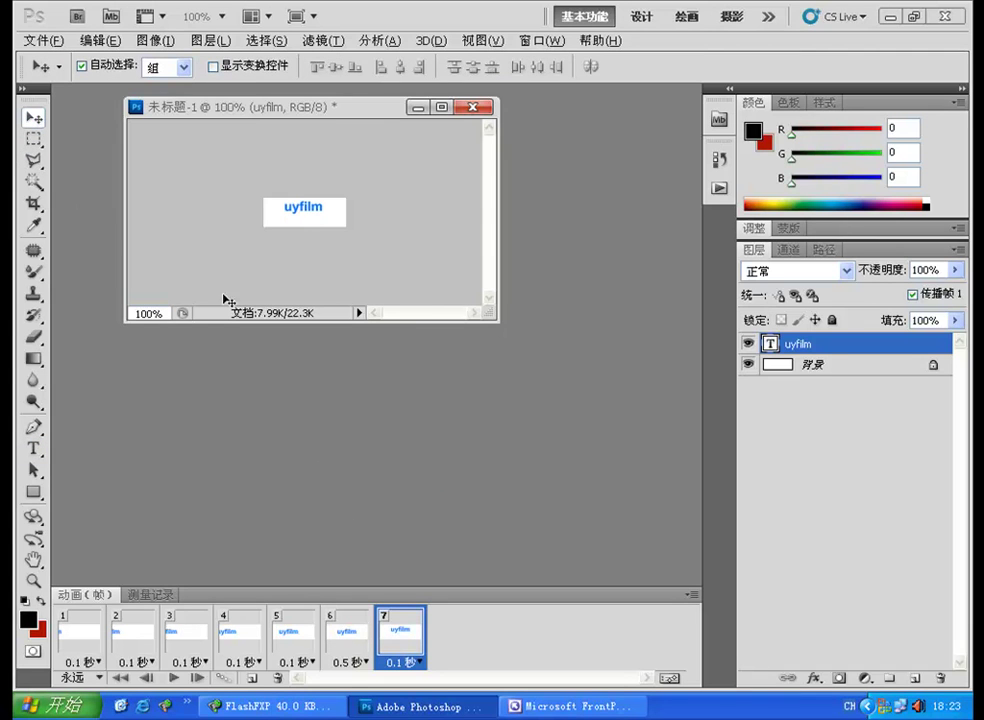
Step: Add an eighth frame and move its text up about 5 pixels, partly past the canvas's top edge
{"action": "left_click", "coordinate": [254, 678]}
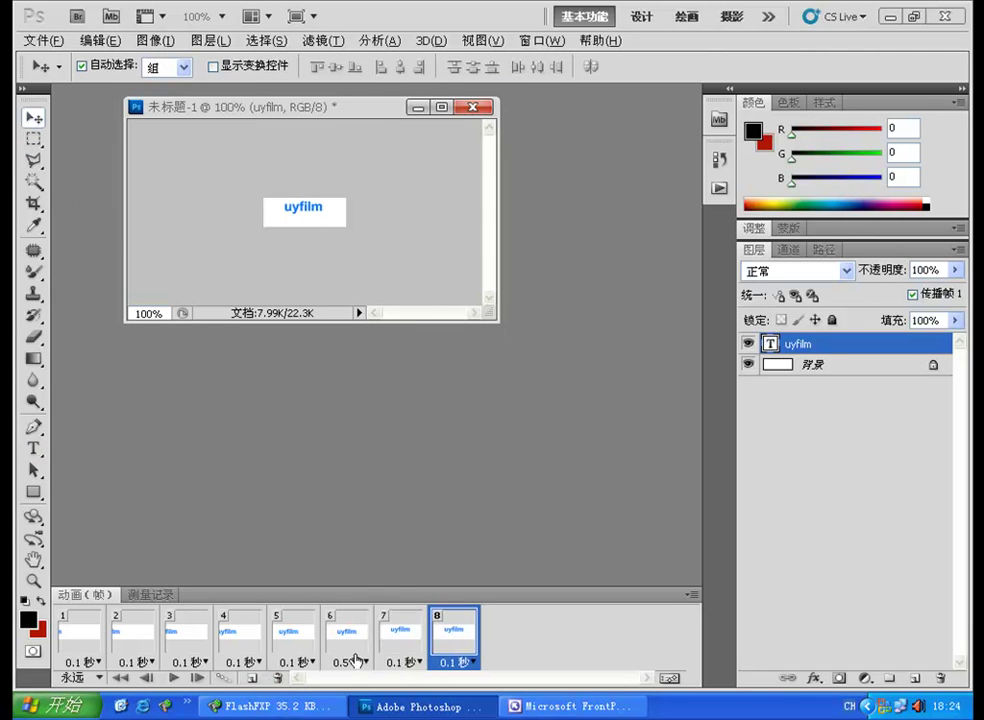
{"action": "key", "text": "Up"}
{"action": "key", "text": "Up"}
{"action": "key", "text": "Up"}
{"action": "key", "text": "Up"}
{"action": "key", "text": "Up"}
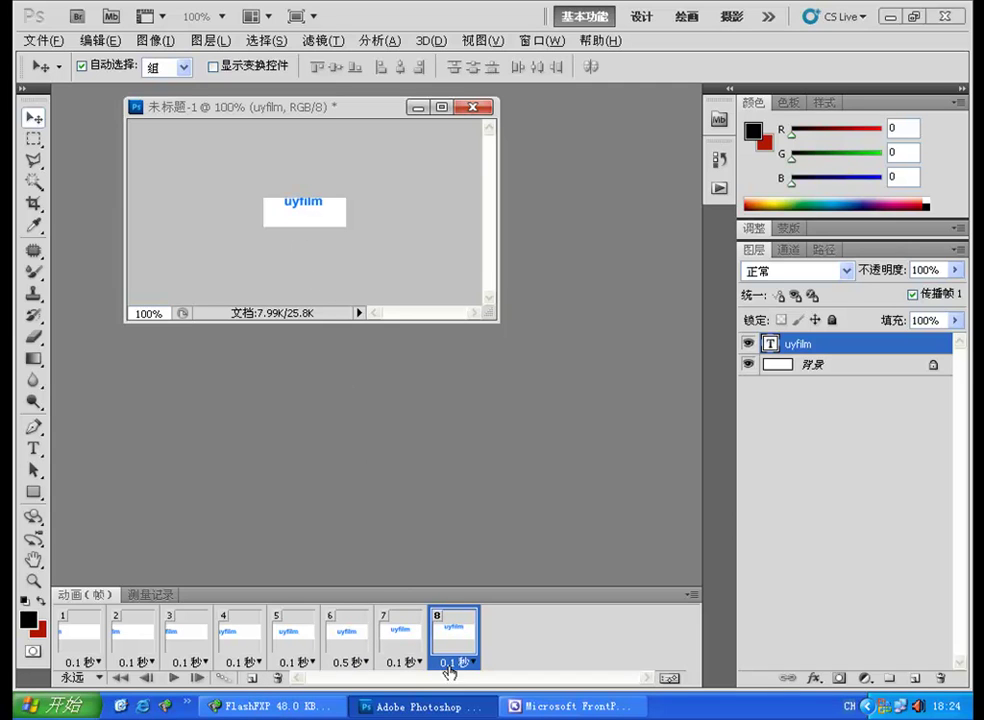
Step: Add a ninth frame with its text moved up almost entirely off the canvas, and add a tenth frame after it
{"action": "left_click", "coordinate": [254, 678]}
{"action": "key", "text": "Up"}
{"action": "key", "text": "Up"}
{"action": "key", "text": "Up"}
{"action": "key", "text": "Up"}
{"action": "key", "text": "Up"}
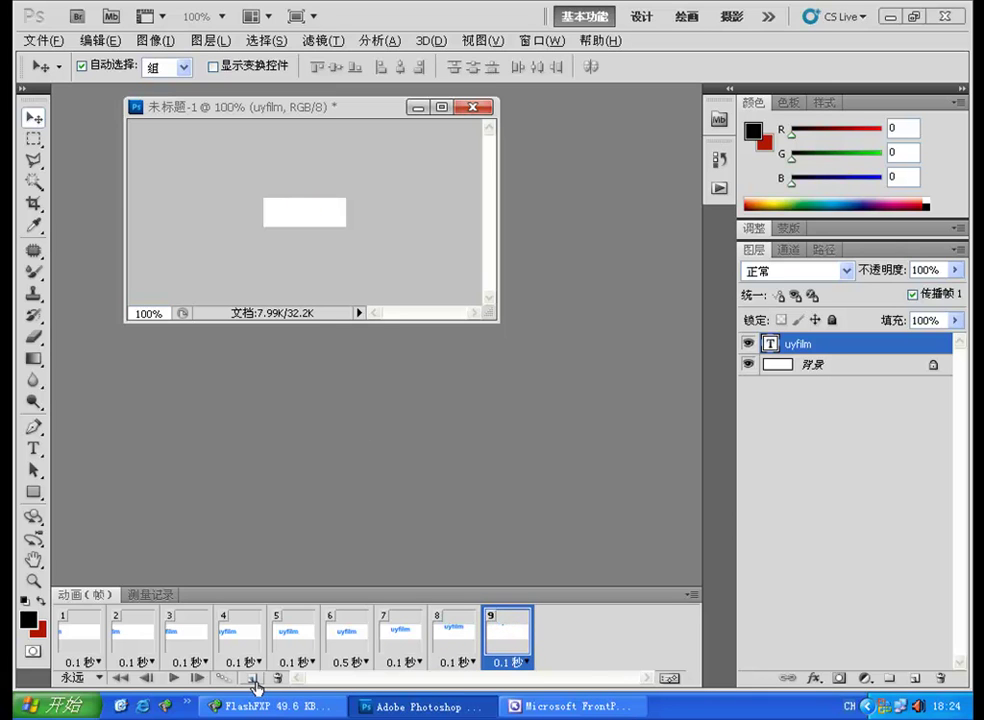
{"action": "left_click", "coordinate": [254, 678]}
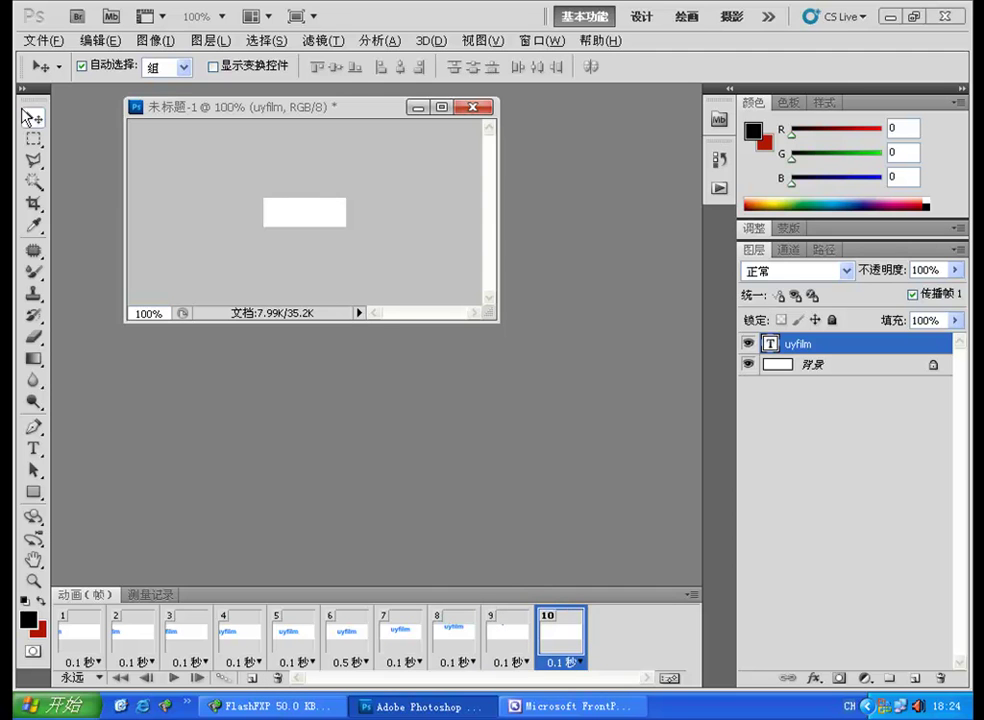
Step: Export the animation for the web as a GIF with HTML and images, overwriting 02.html in My Documents
{"action": "left_click", "coordinate": [38, 41]}
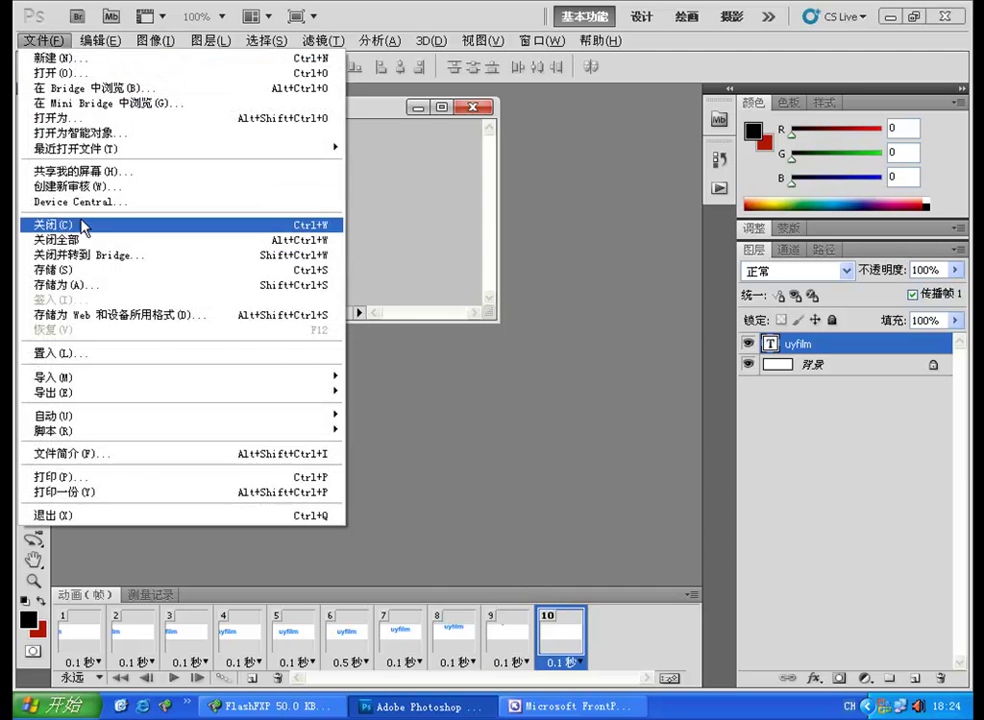
{"action": "left_click", "coordinate": [152, 316]}
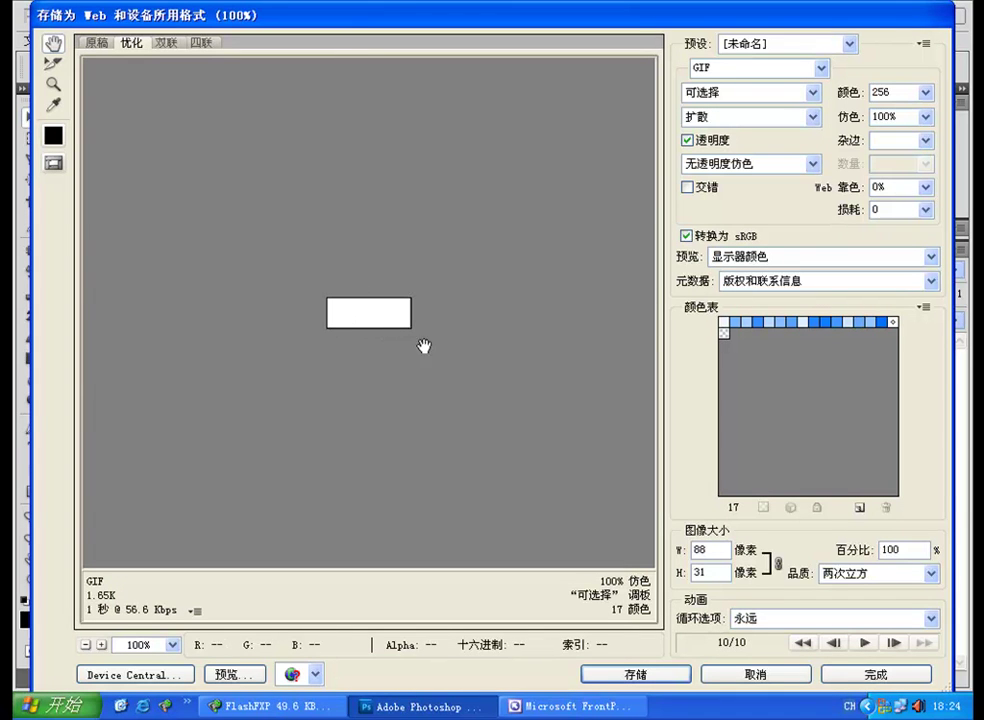
{"action": "left_click", "coordinate": [648, 674]}
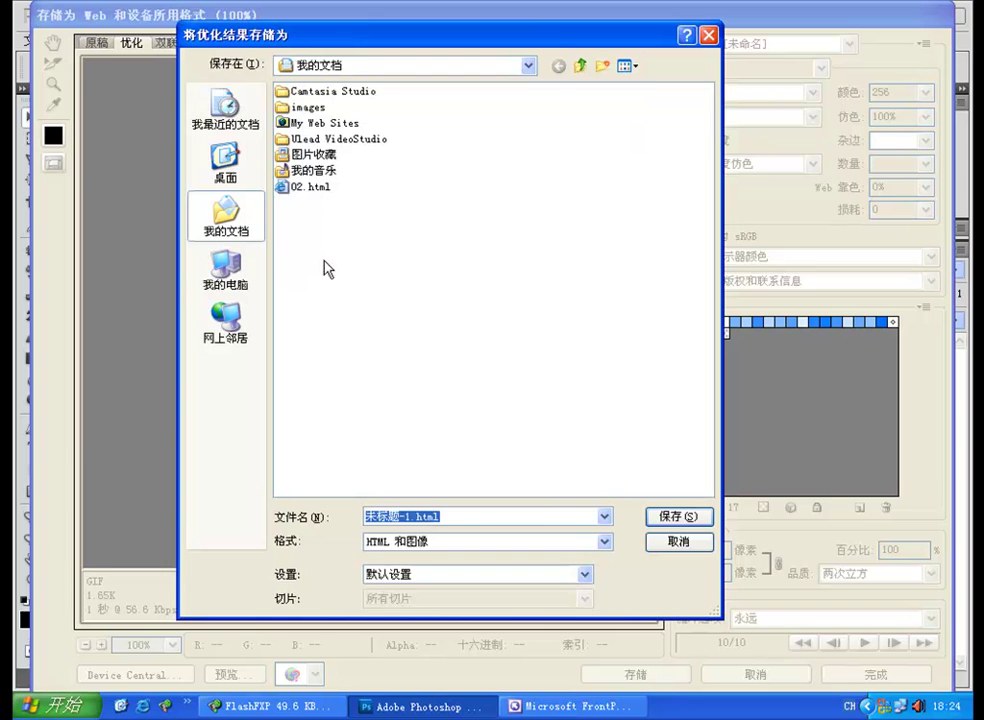
{"action": "left_click", "coordinate": [308, 187]}
{"action": "left_click", "coordinate": [676, 518]}
{"action": "left_click", "coordinate": [618, 393]}
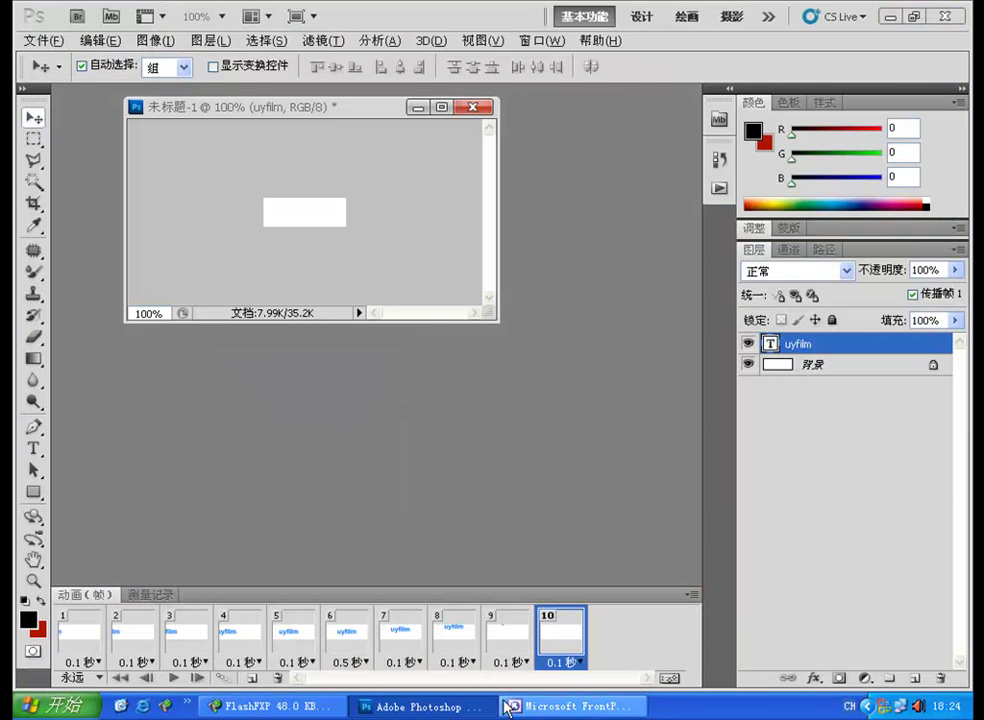
Step: Open 02.html from the My Documents folder in Internet Explorer to check the animation, and close the browser
{"action": "left_click", "coordinate": [120, 706]}
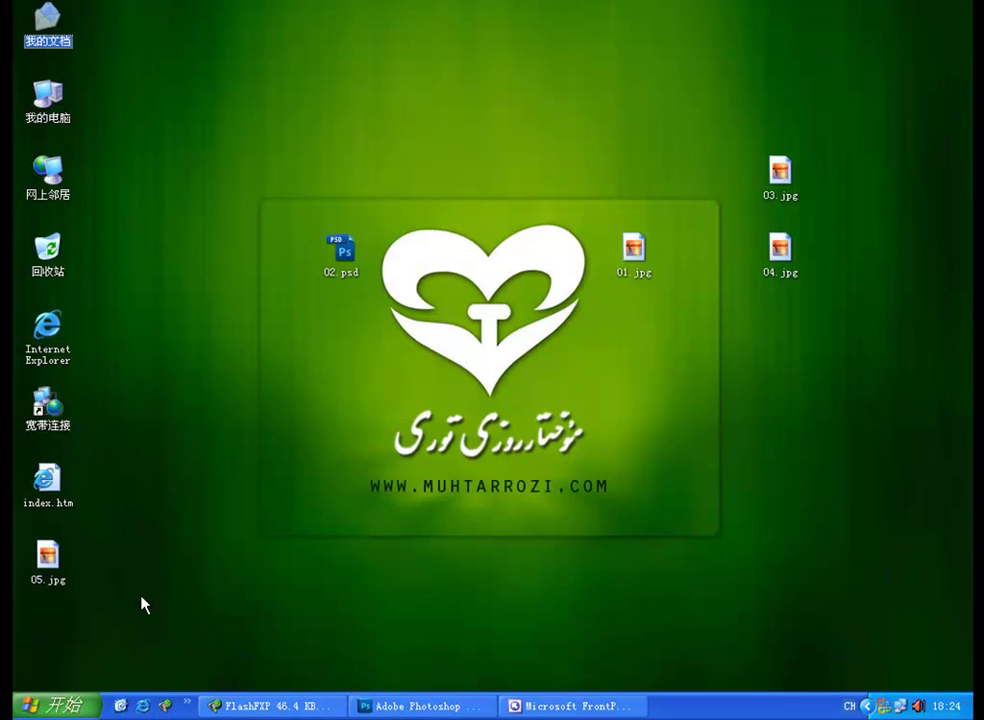
{"action": "double_click", "coordinate": [44, 30]}
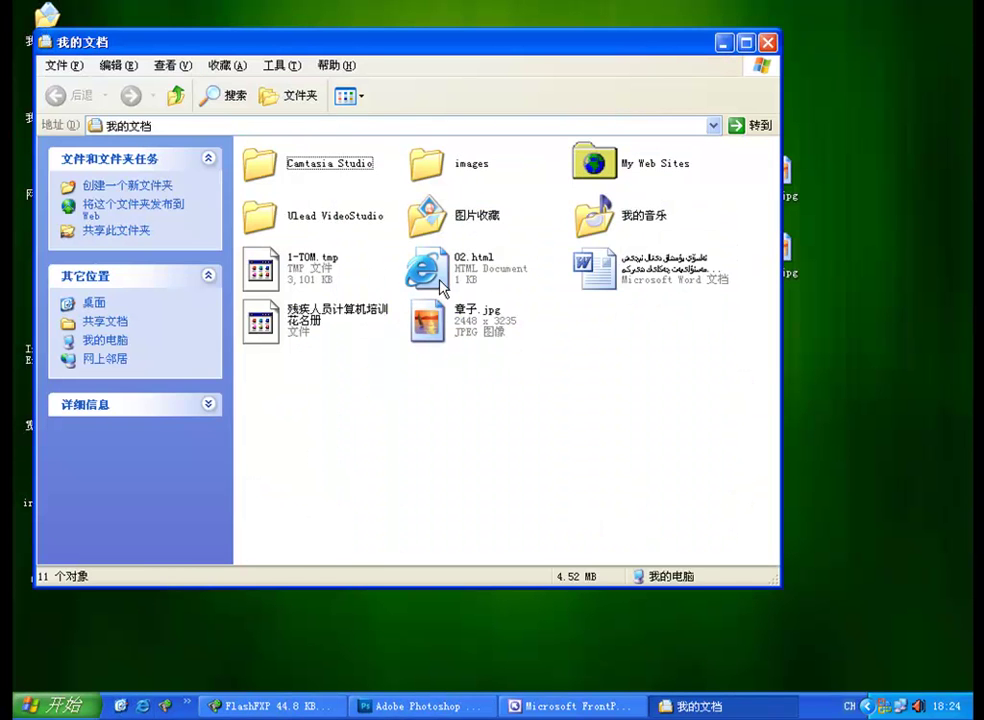
{"action": "right_click", "coordinate": [439, 278]}
{"action": "left_click", "coordinate": [478, 290]}
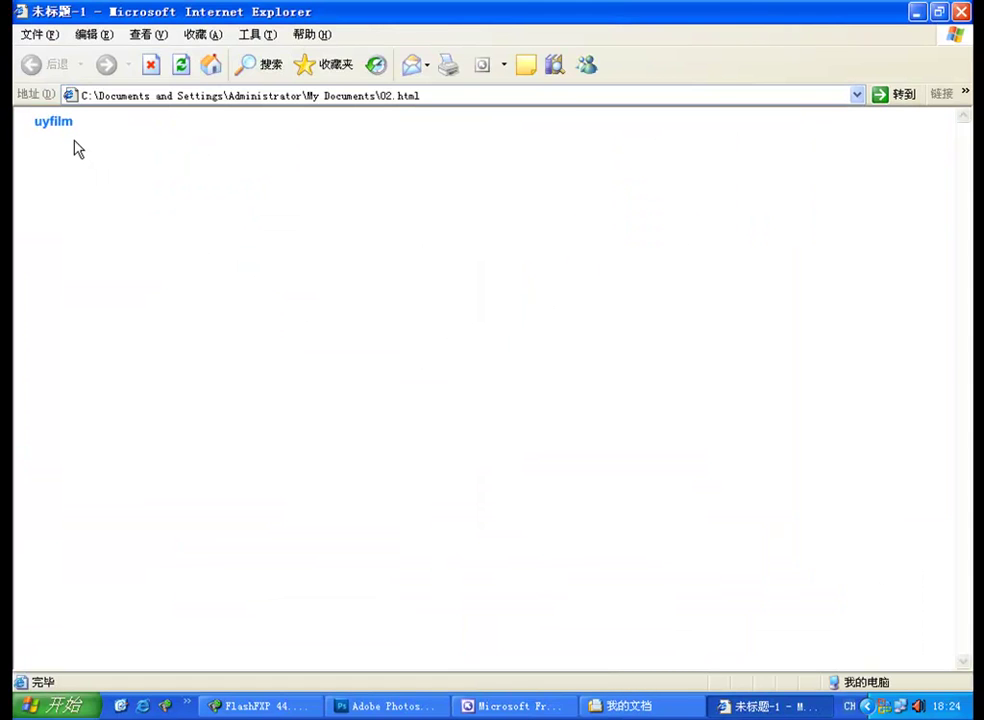
{"action": "left_click", "coordinate": [961, 11]}
Step: Open 02.html for editing in FrontPage, set the page's background colour to green and save the page
{"action": "right_click", "coordinate": [491, 277]}
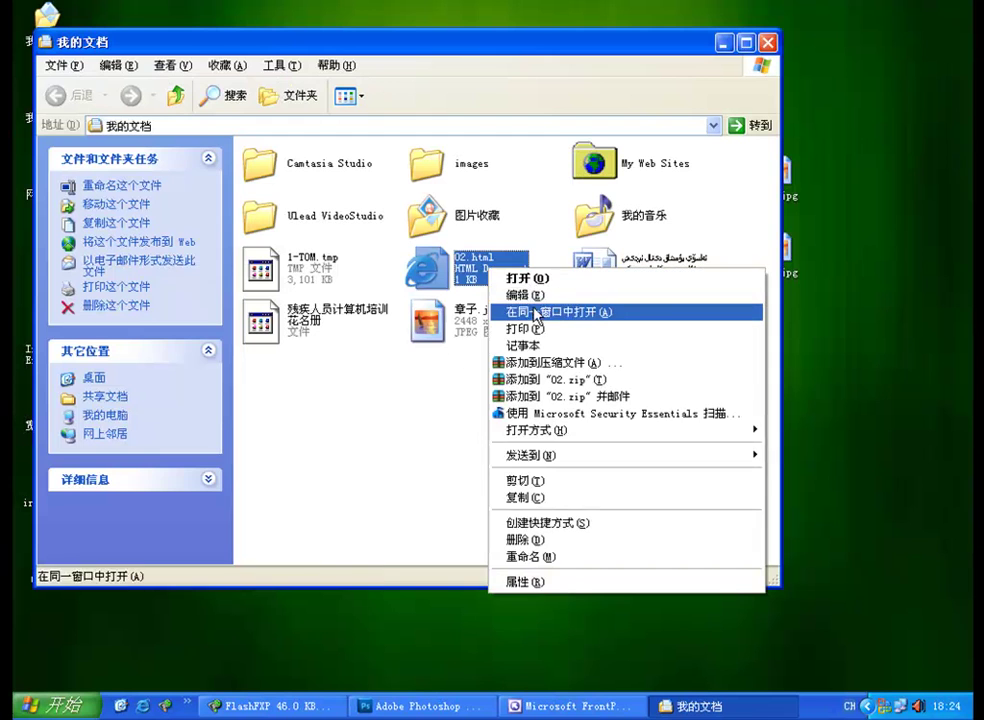
{"action": "left_click", "coordinate": [533, 298]}
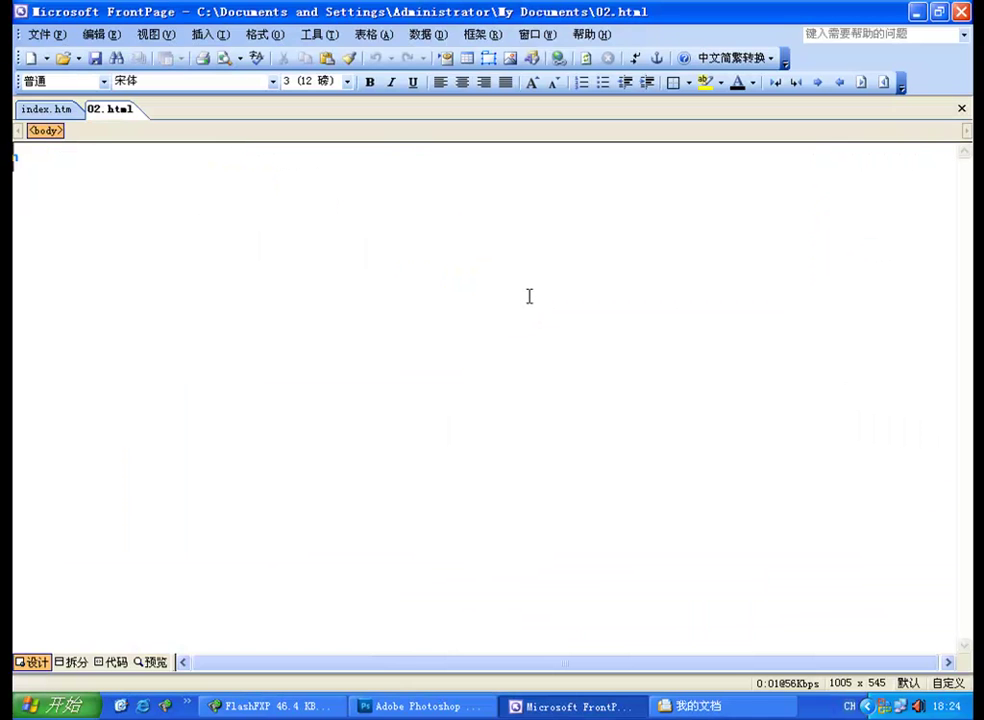
{"action": "right_click", "coordinate": [486, 288]}
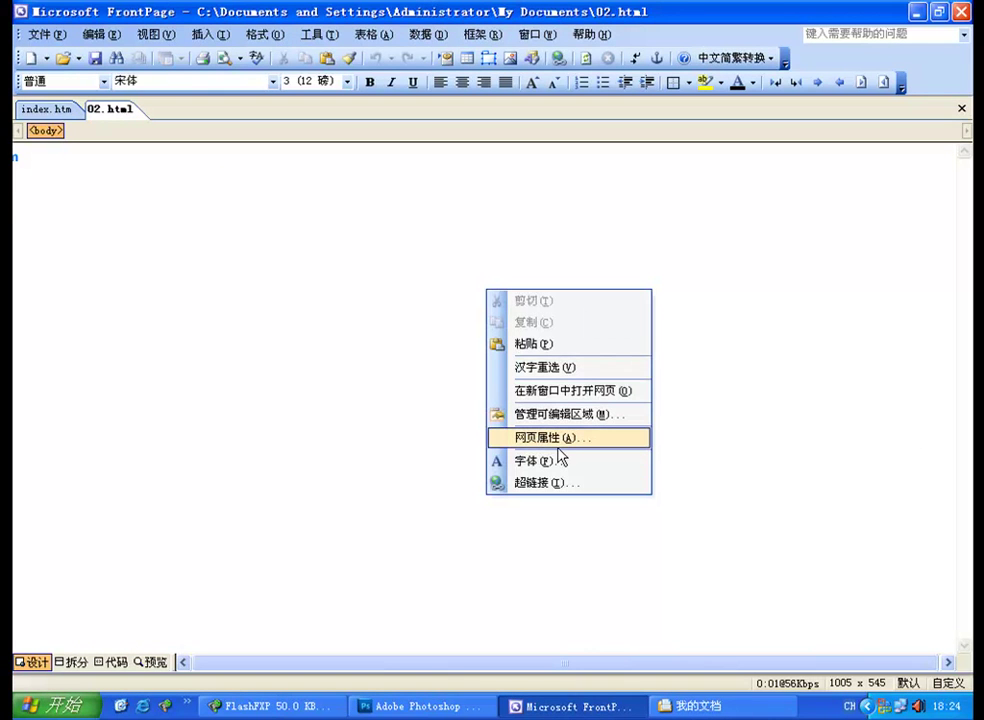
{"action": "left_click", "coordinate": [556, 438]}
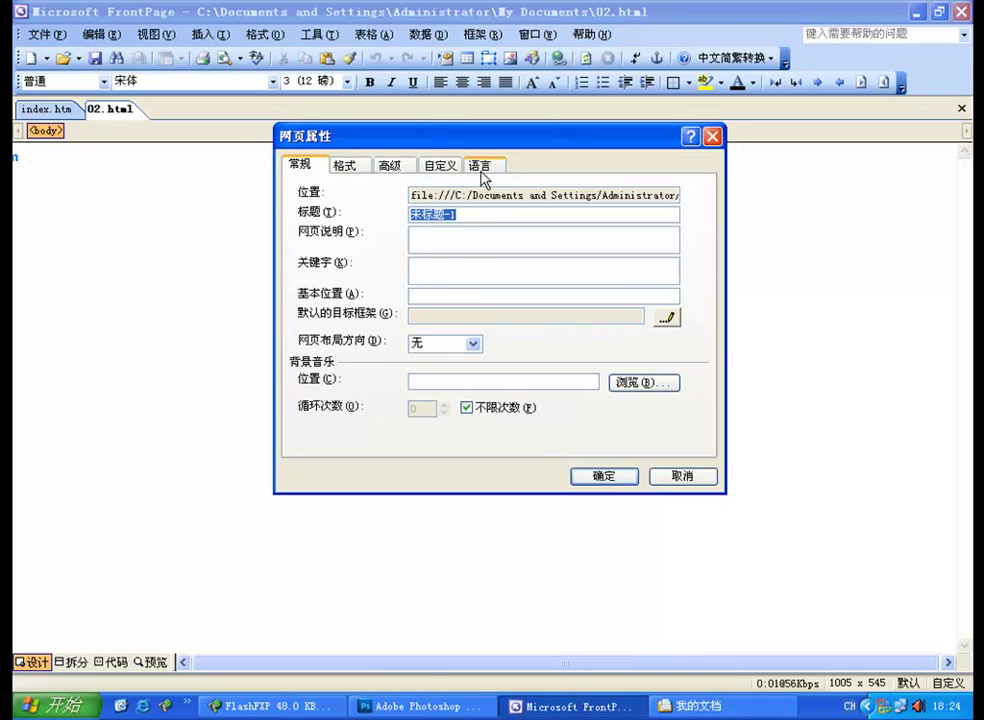
{"action": "left_click", "coordinate": [361, 167]}
{"action": "left_click", "coordinate": [398, 284]}
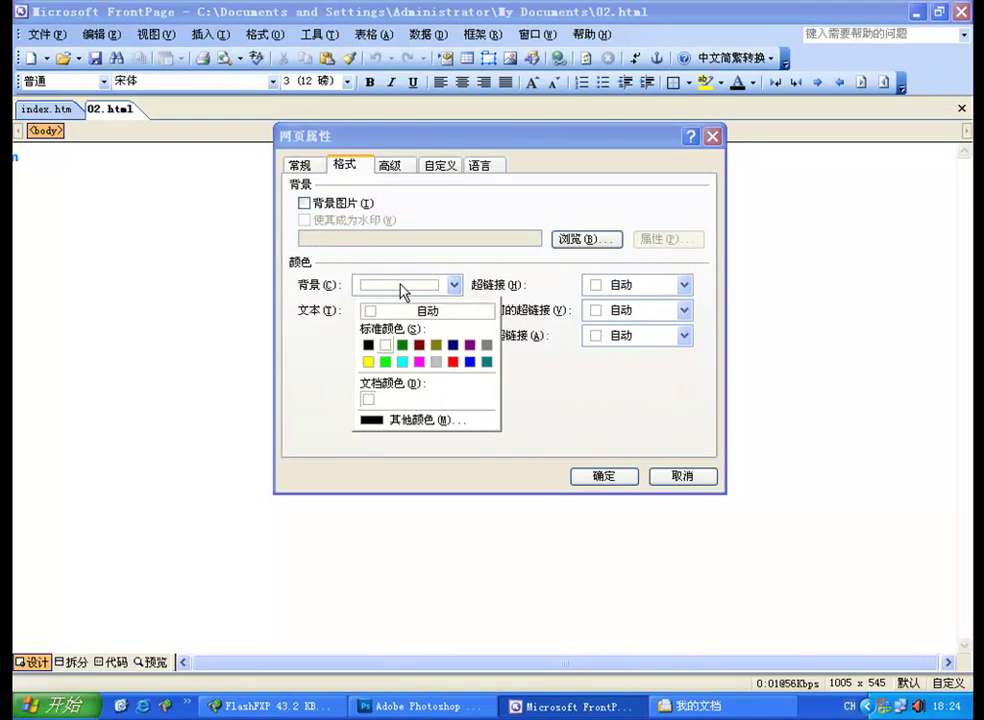
{"action": "left_click", "coordinate": [408, 345]}
{"action": "left_click", "coordinate": [597, 476]}
{"action": "left_click", "coordinate": [95, 57]}
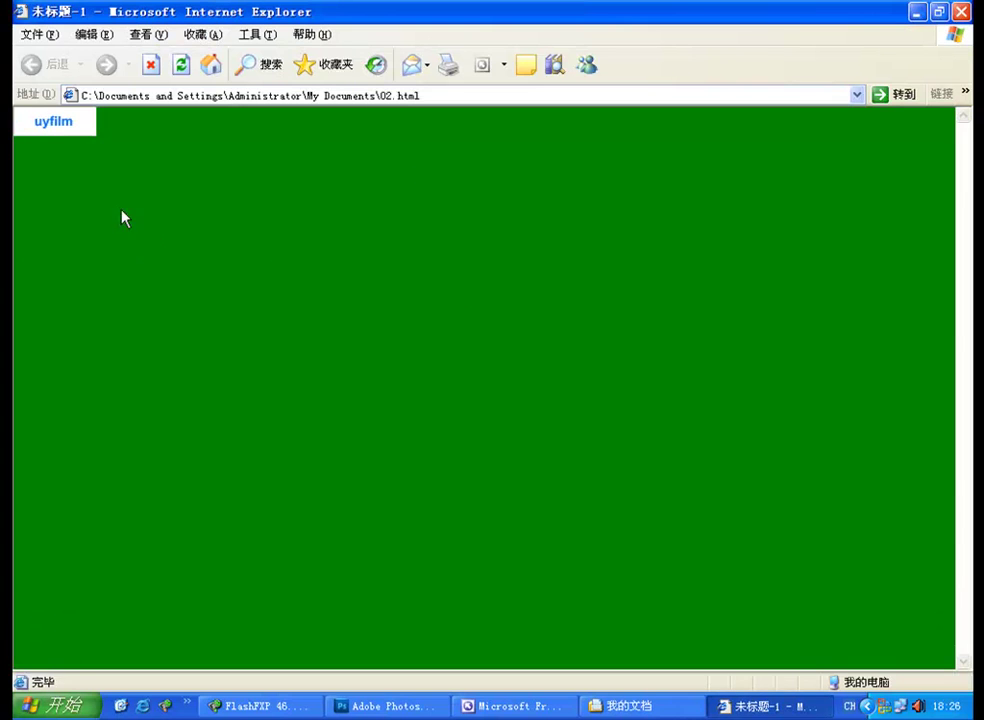